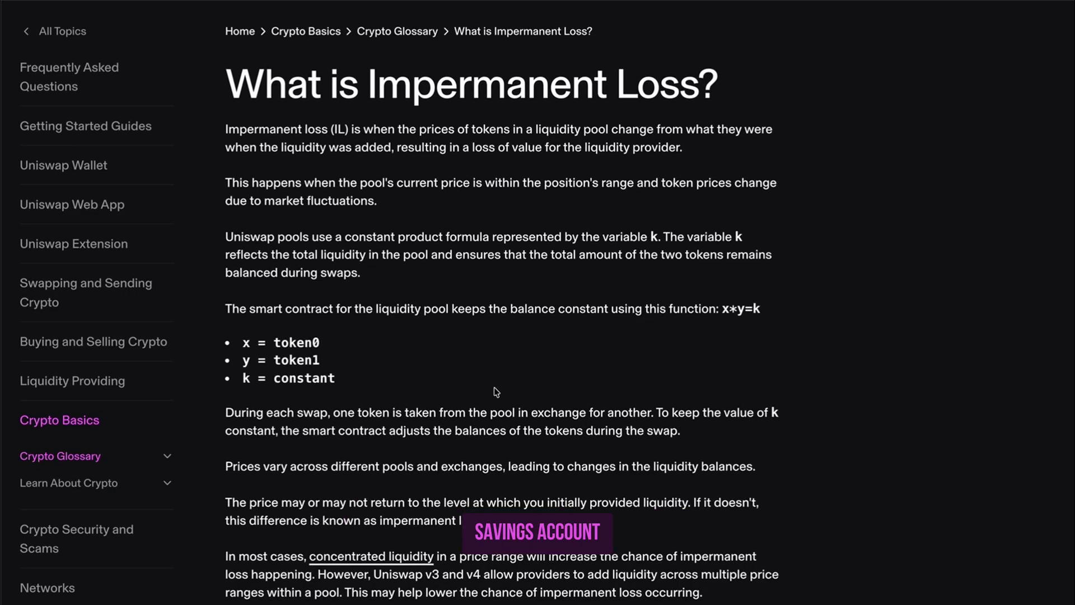
Scroll through the impermanent loss support article before moving to the Uniswap home page
scroll(495, 391, "down", 1)
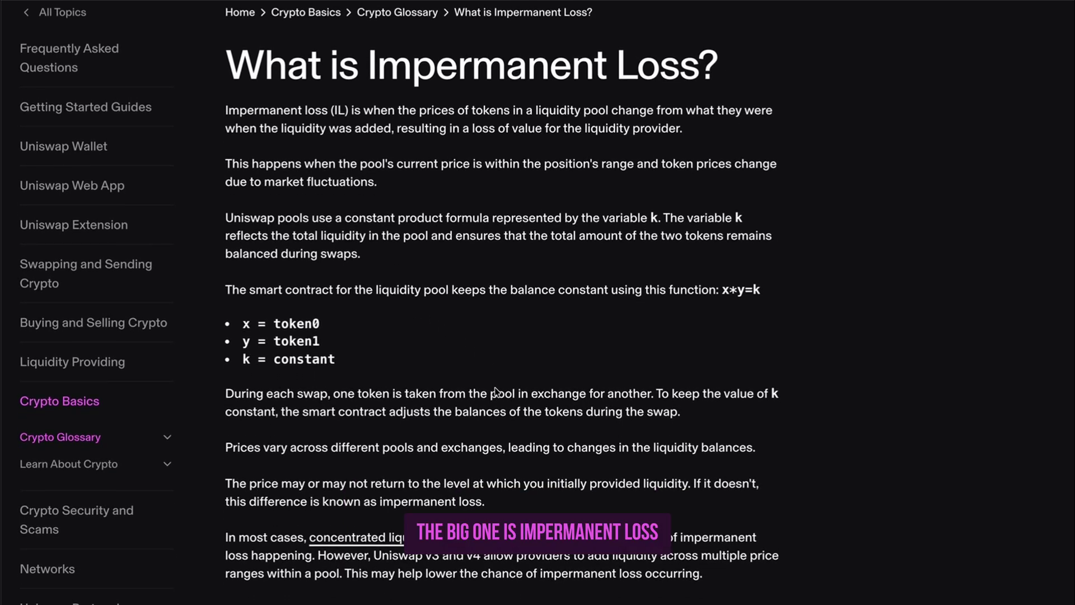
scroll(495, 391, "up", 1)
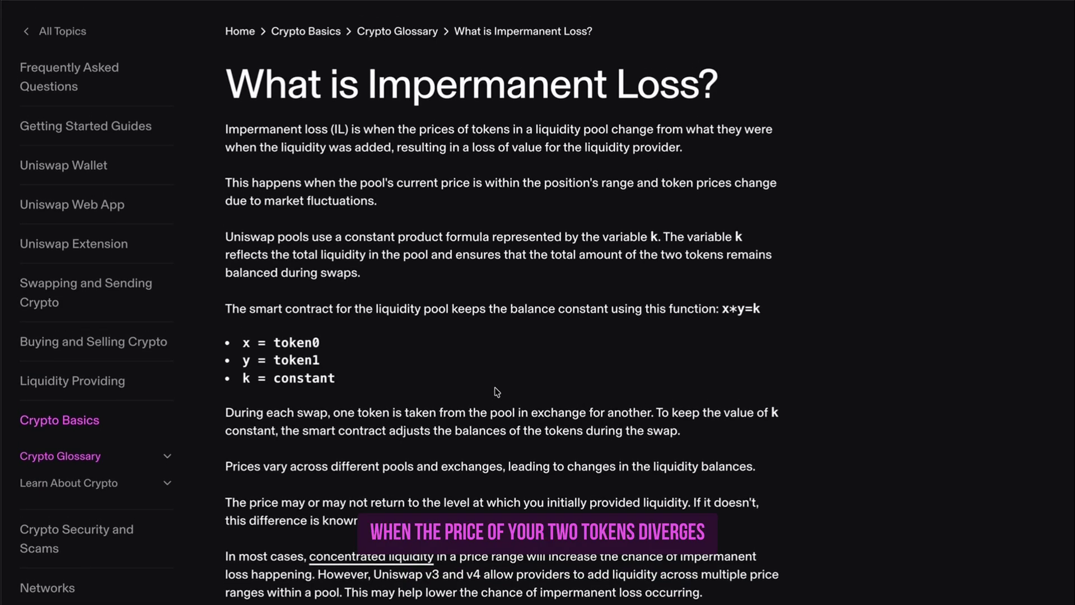
scroll(495, 391, "down", 1)
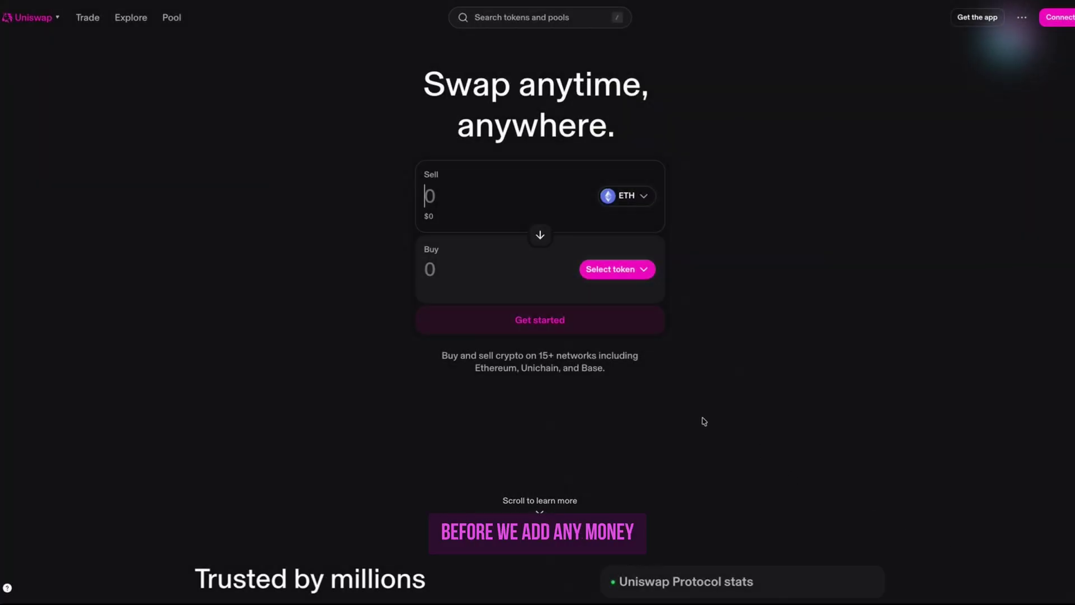
scroll(329, 280, "down", 8)
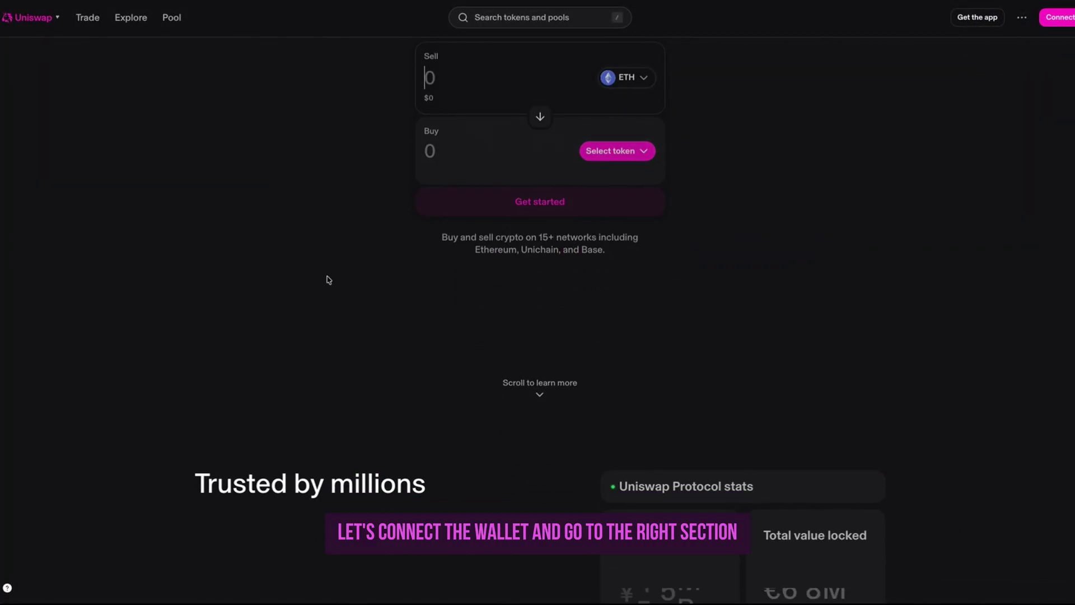
scroll(327, 276, "down", 7)
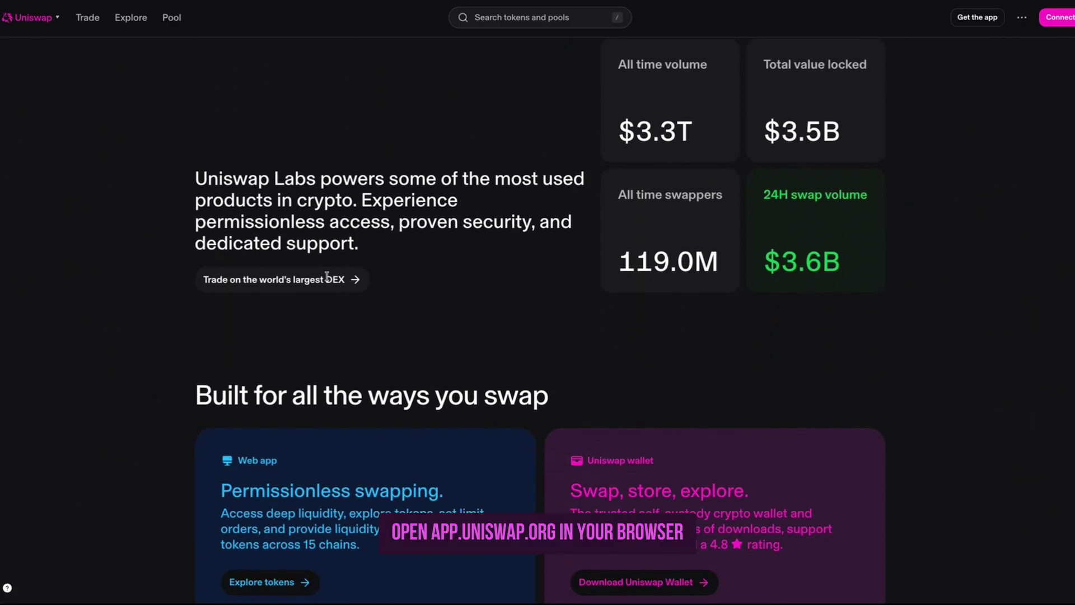
scroll(168, 286, "down", 3)
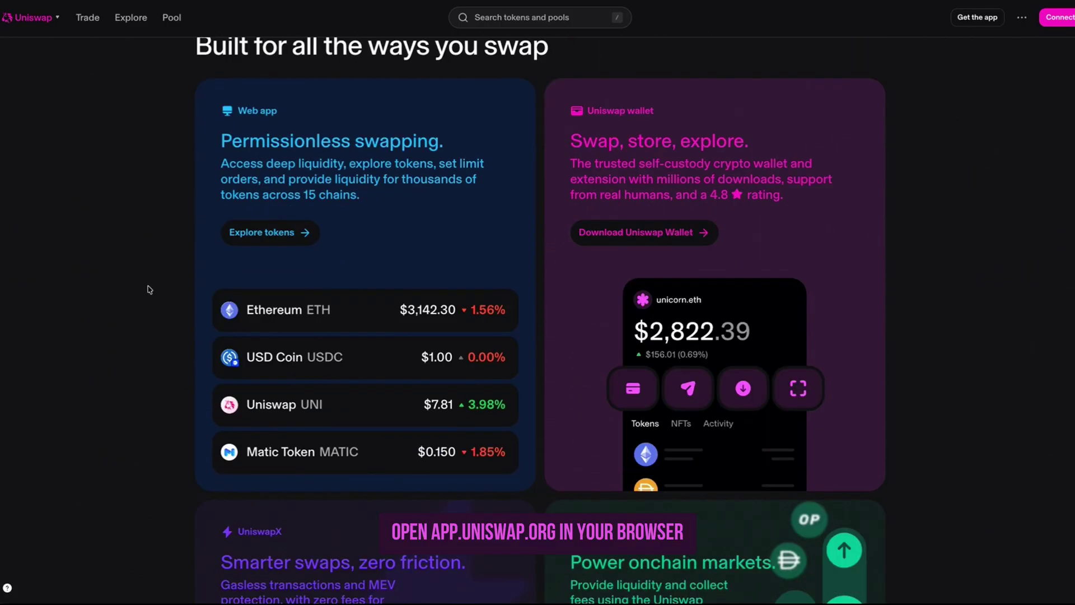
scroll(271, 286, "up", 18)
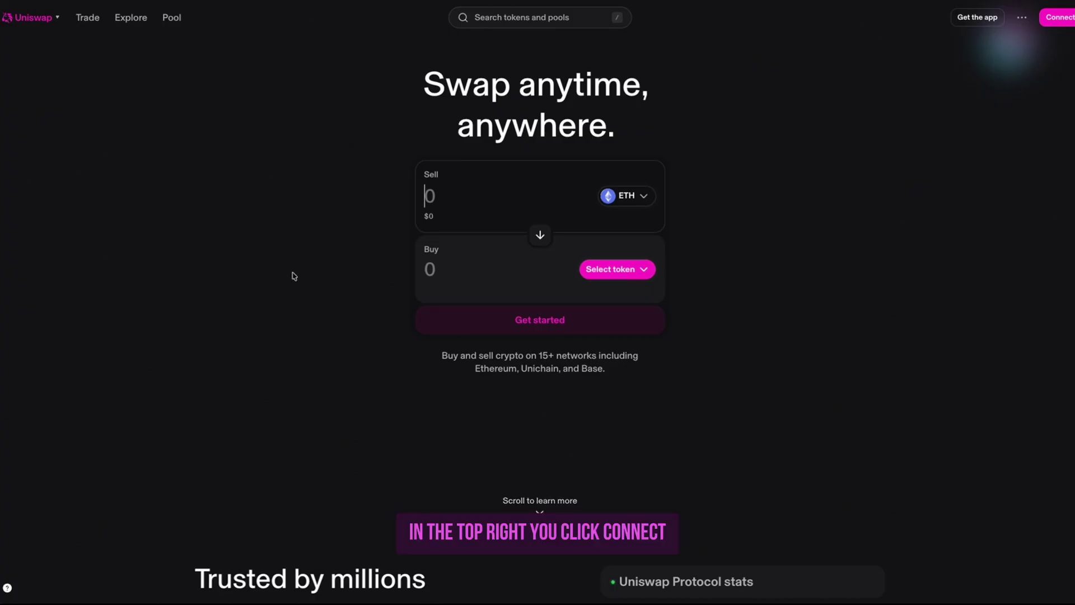
Connect the MetaMask wallet to Uniswap, approving the account connection in the MetaMask popup
left_click(1061, 19)
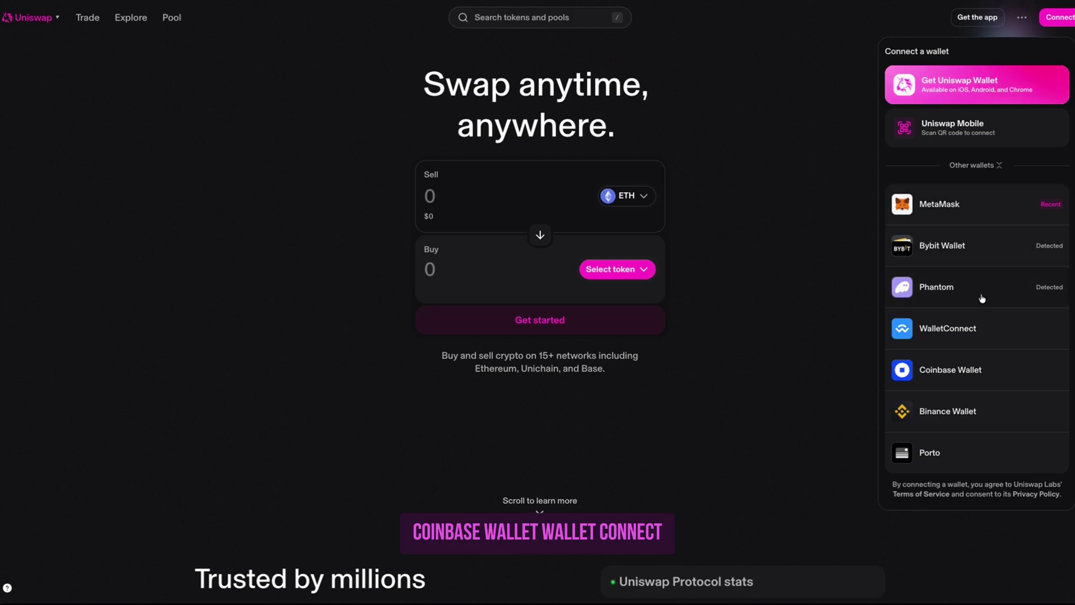
left_click(976, 220)
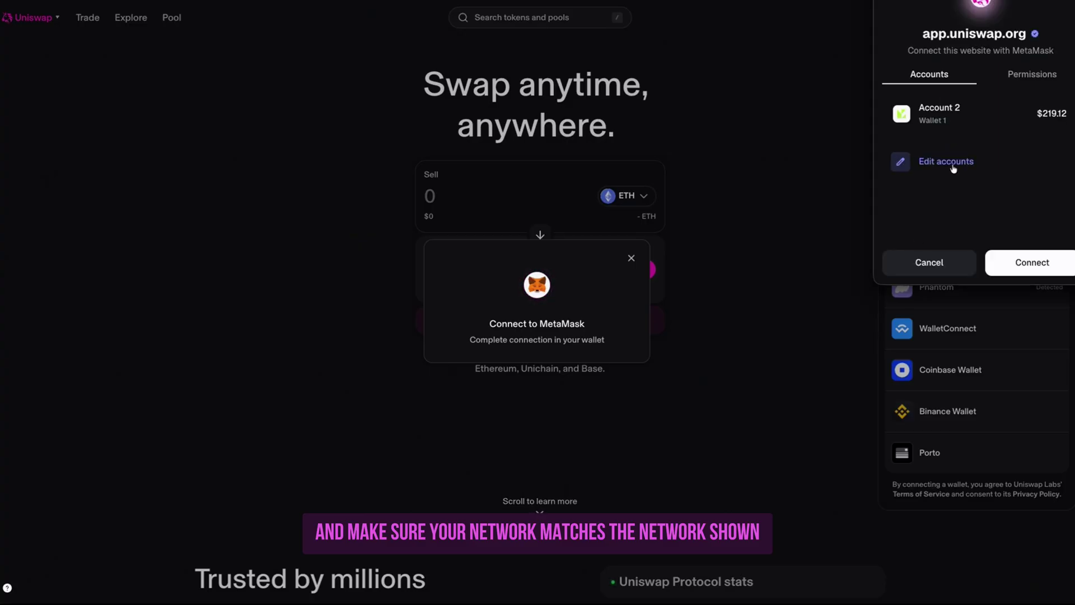
left_click(1034, 267)
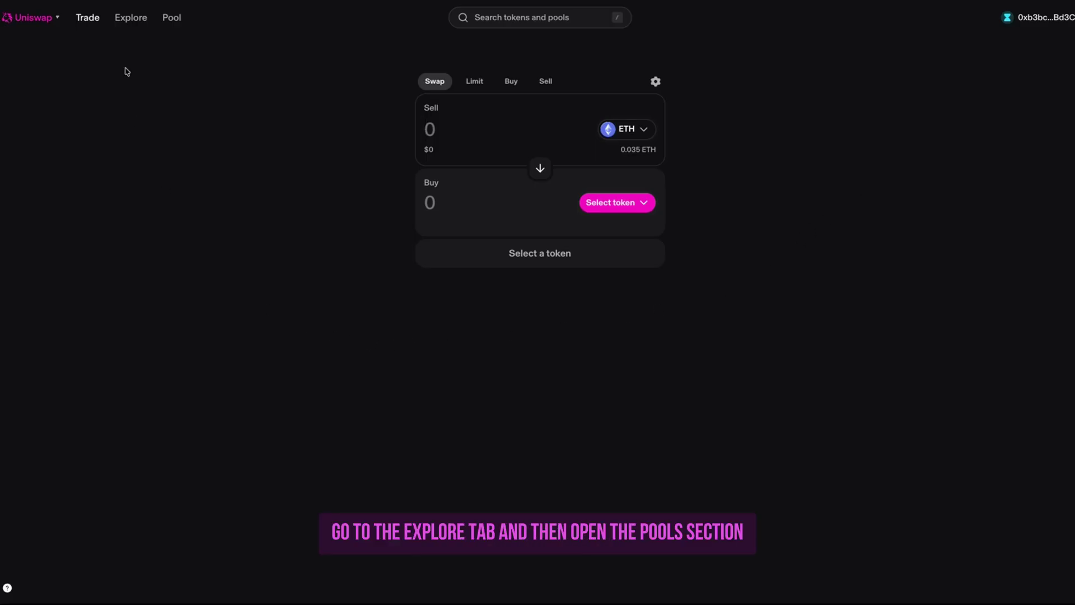
Show the Pools table from the Explore menu and scroll through its listed pools
mouse_move(137, 23)
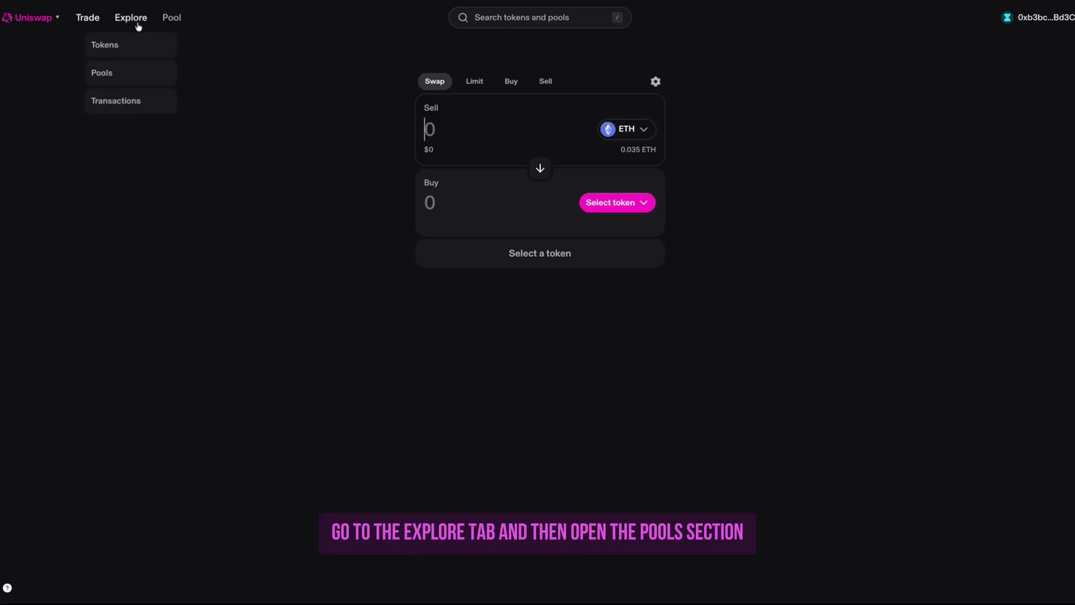
left_click(106, 79)
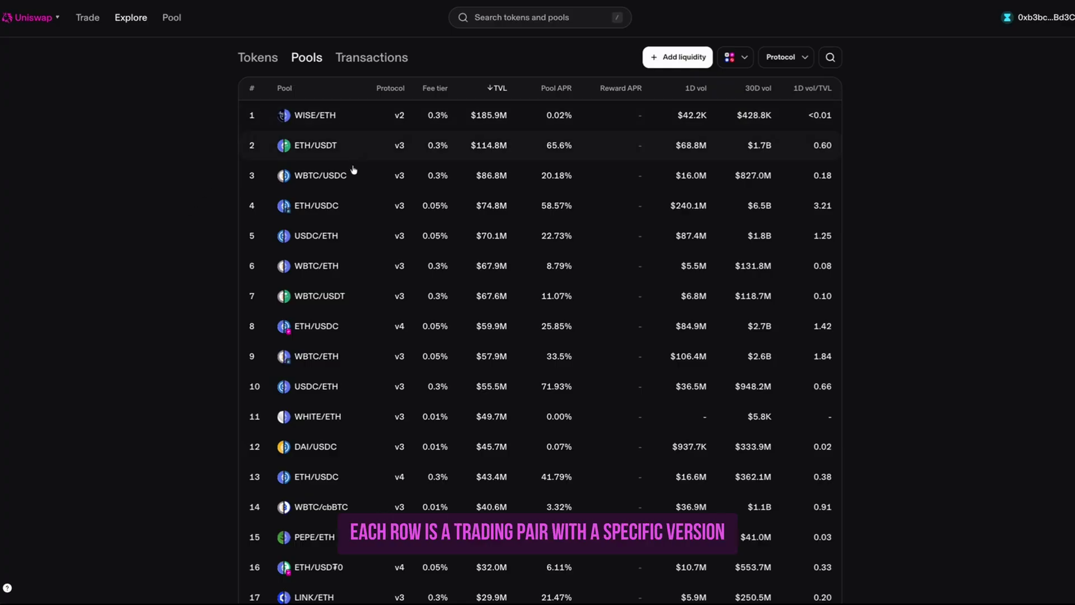
scroll(353, 448, "down", 2)
scroll(356, 454, "up", 2)
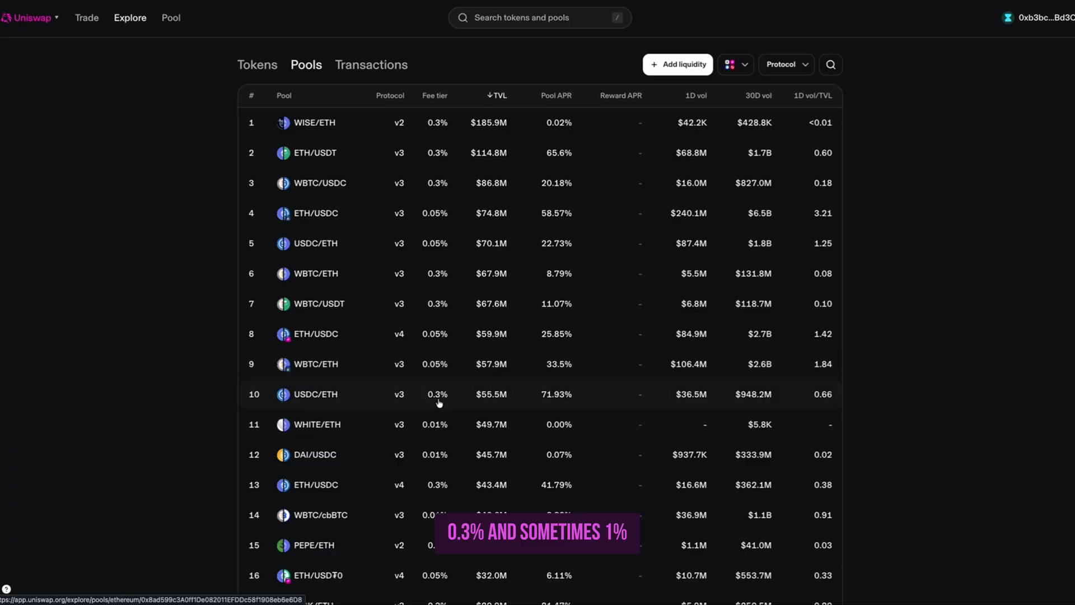
Scroll down through the Explore Pools table and back up to compare the listed pools
scroll(443, 381, "down", 1)
scroll(447, 387, "down", 4)
scroll(452, 431, "down", 4)
scroll(453, 432, "down", 3)
scroll(456, 477, "down", 4)
scroll(457, 475, "down", 3)
scroll(457, 475, "up", 5)
scroll(456, 475, "up", 10)
scroll(453, 428, "up", 4)
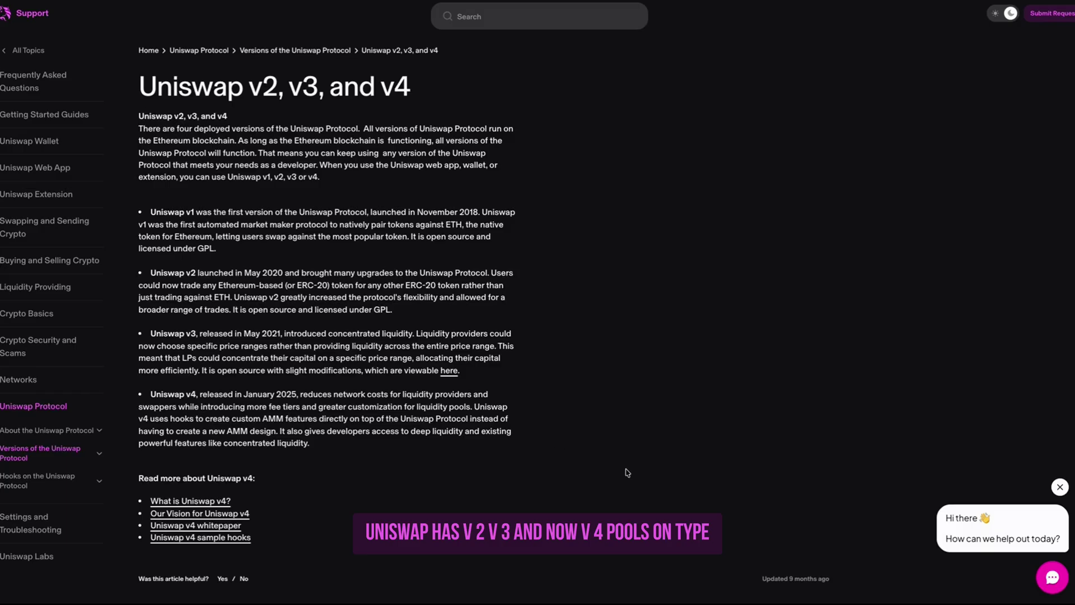
Scroll through the 'Uniswap v2, v3, and v4' support article describing each protocol version
scroll(567, 453, "down", 3)
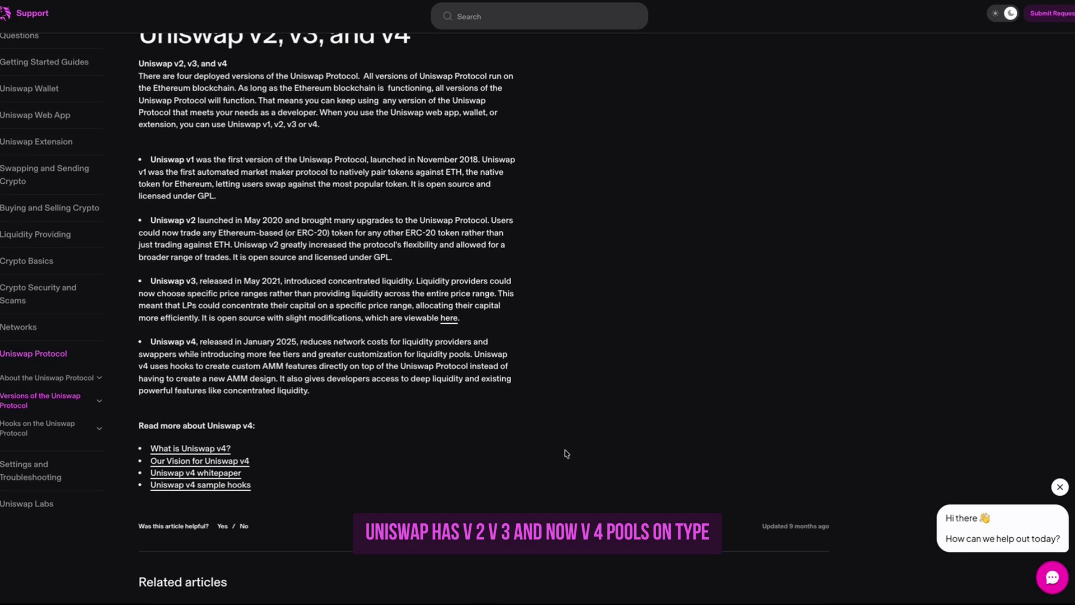
scroll(567, 453, "up", 2)
scroll(567, 454, "up", 1)
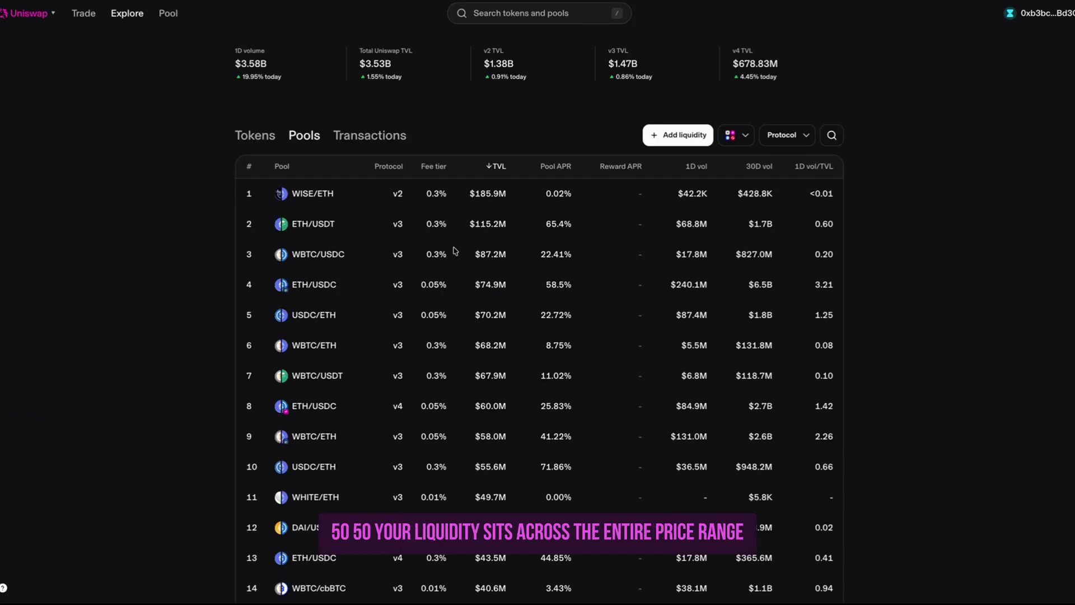
Scroll down the pools table past its v2, v3 and v4 pools, then back up
scroll(417, 216, "down", 1)
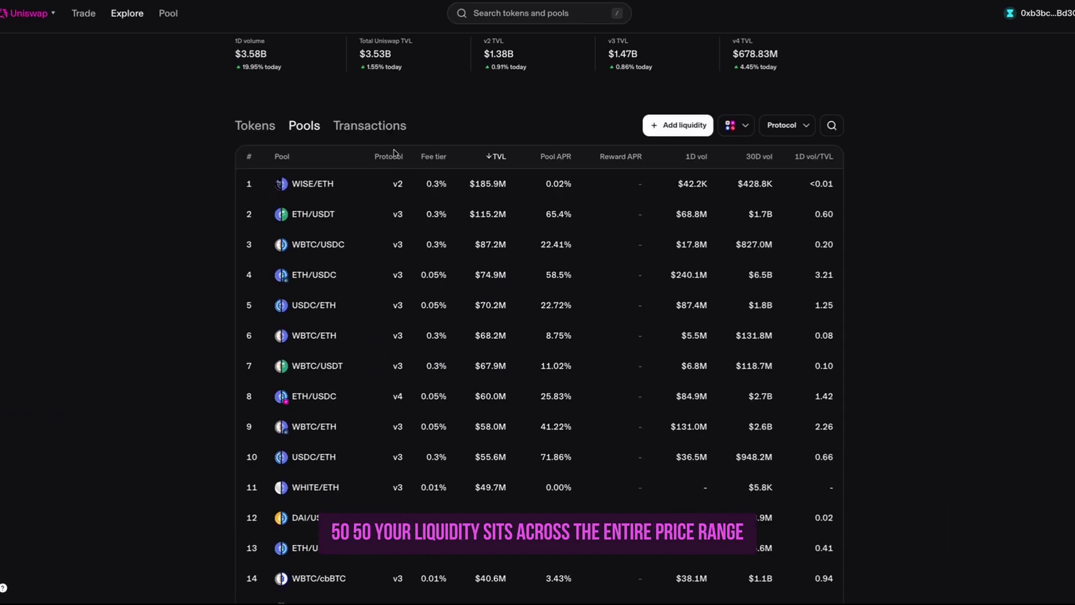
scroll(396, 269, "down", 1)
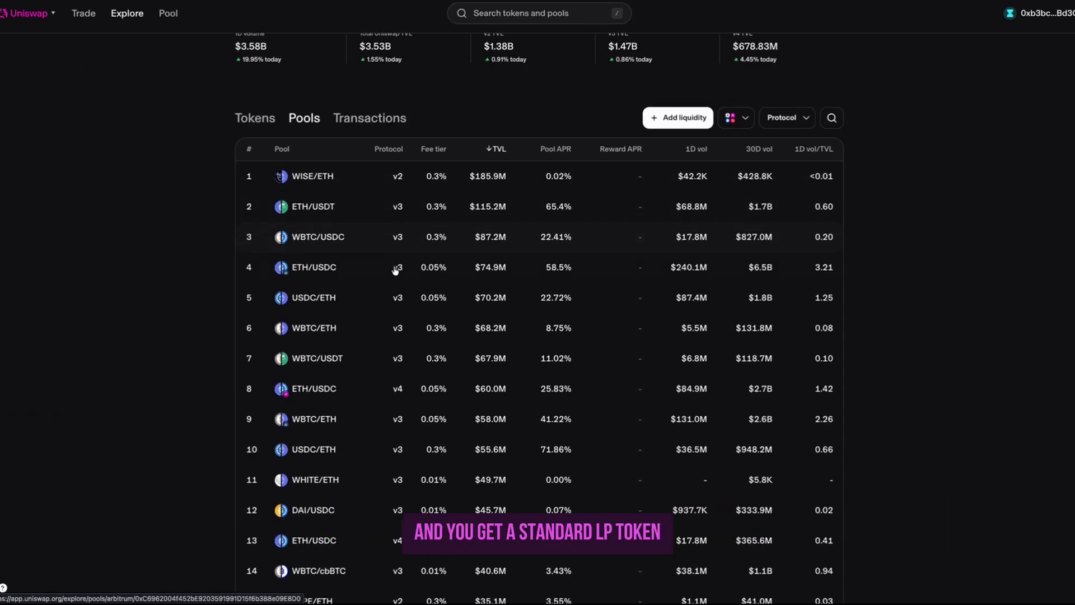
scroll(398, 347, "down", 1)
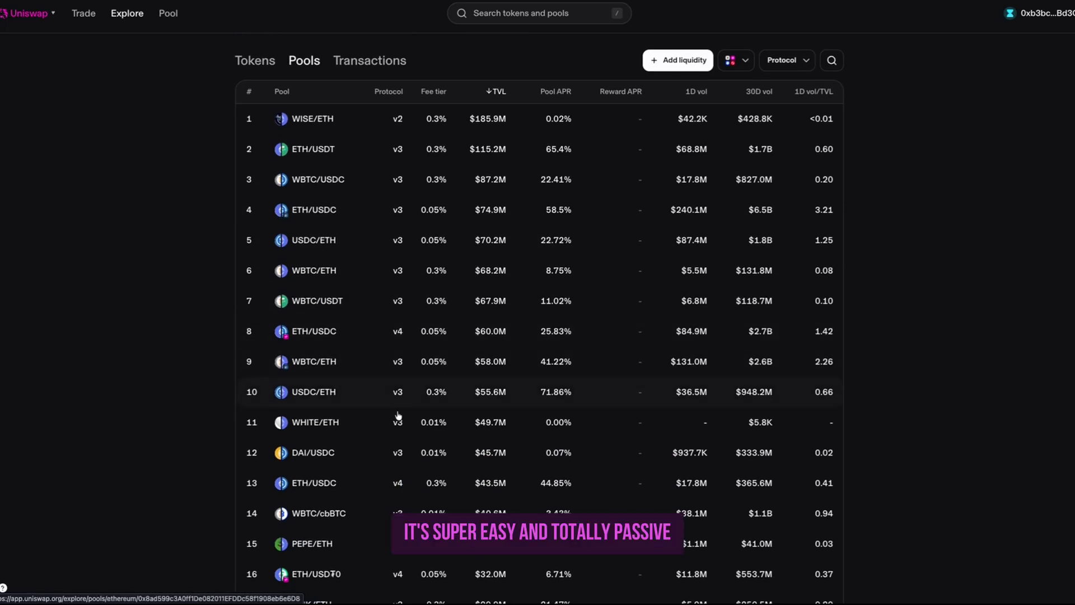
scroll(401, 437, "down", 1)
scroll(402, 451, "down", 4)
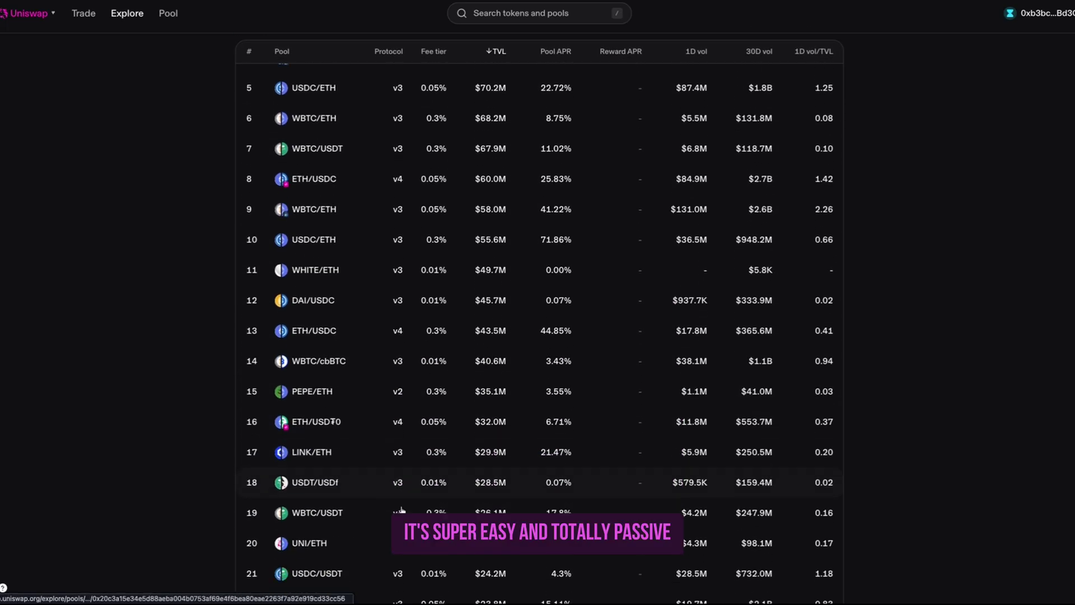
scroll(401, 510, "down", 3)
scroll(402, 510, "up", 3)
scroll(401, 510, "up", 8)
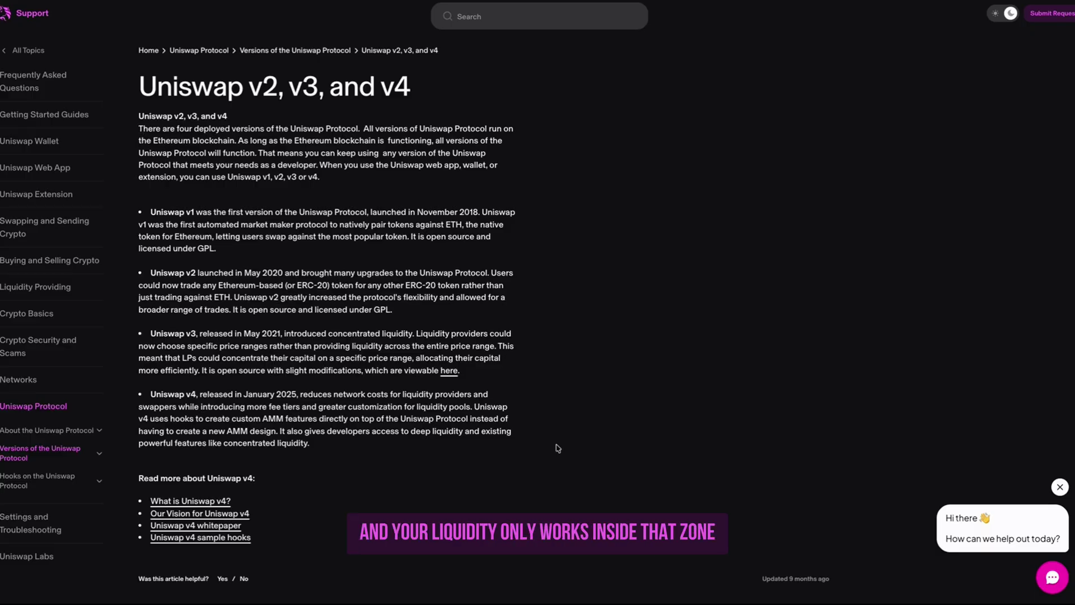
Scroll the versions article down to v3's concentrated liquidity section and back up
scroll(567, 453, "down", 1)
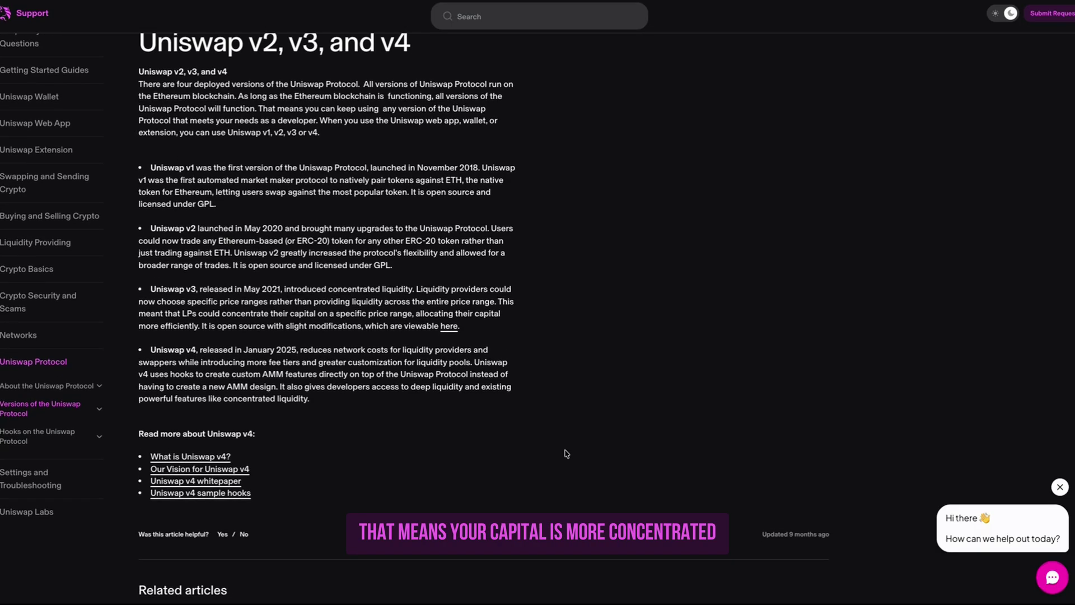
scroll(566, 452, "up", 1)
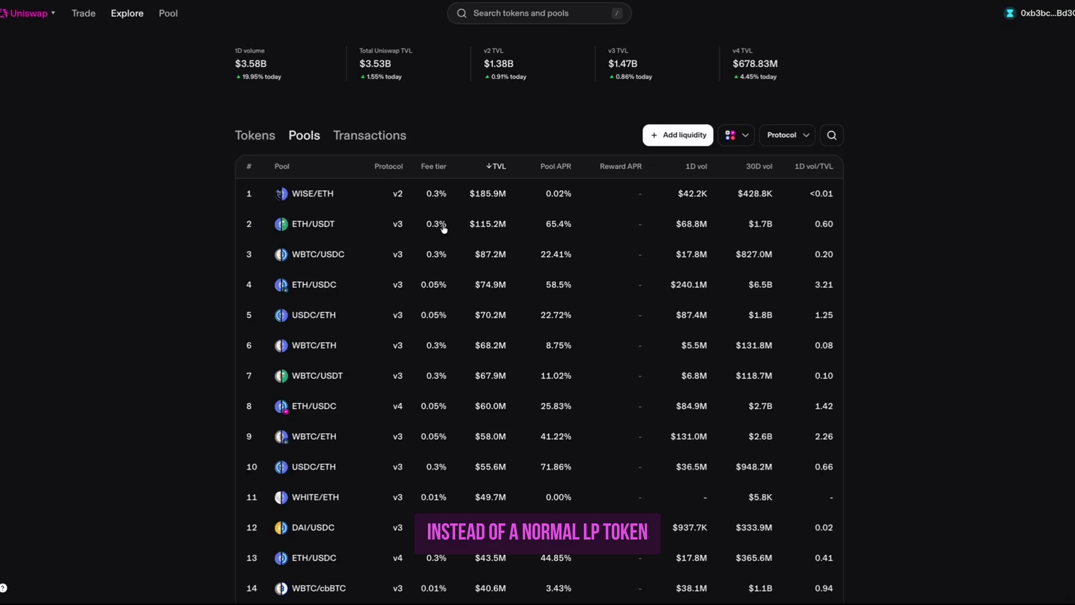
scroll(408, 210, "down", 1)
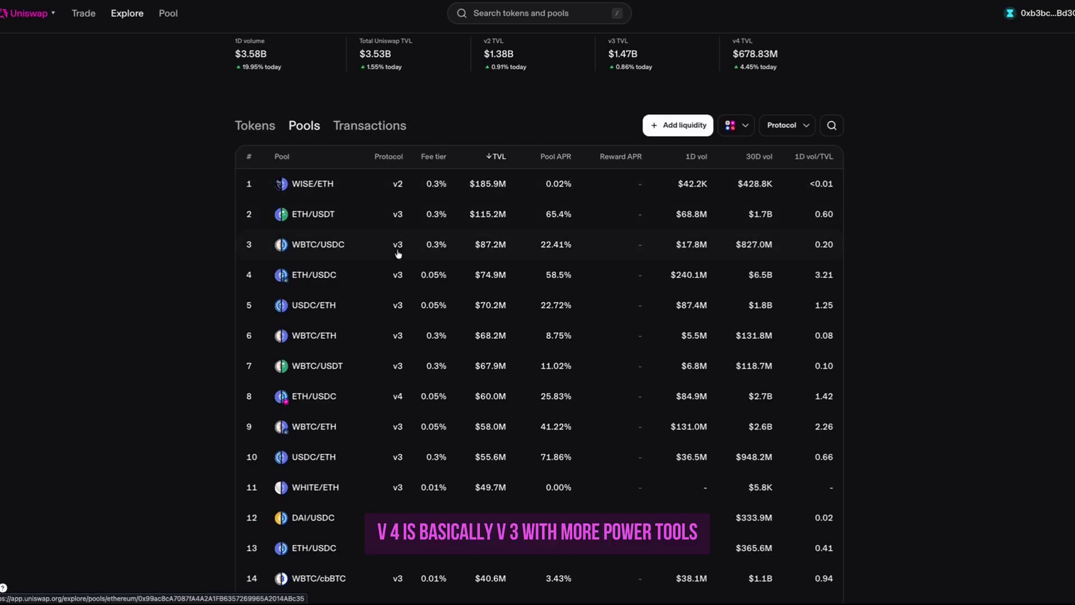
scroll(397, 280, "down", 1)
scroll(398, 319, "down", 1)
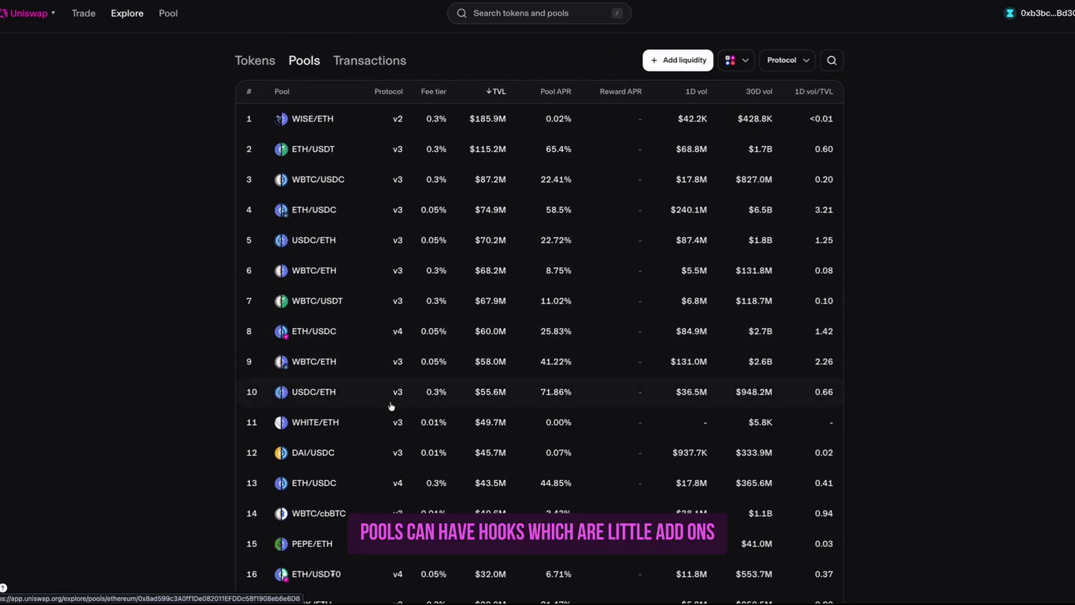
scroll(399, 426, "down", 1)
scroll(402, 444, "down", 3)
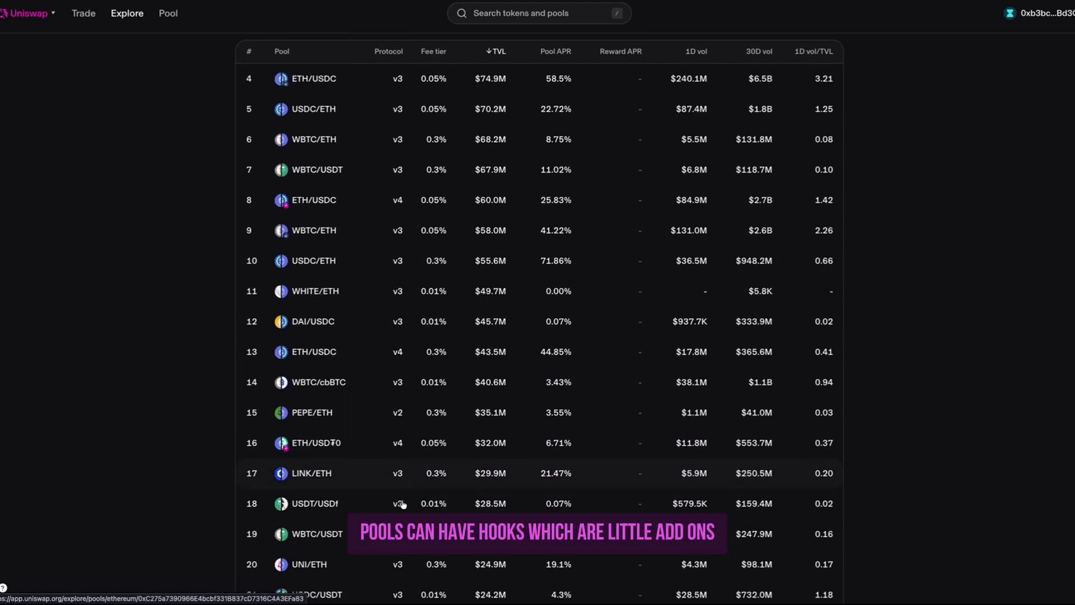
scroll(399, 509, "down", 2)
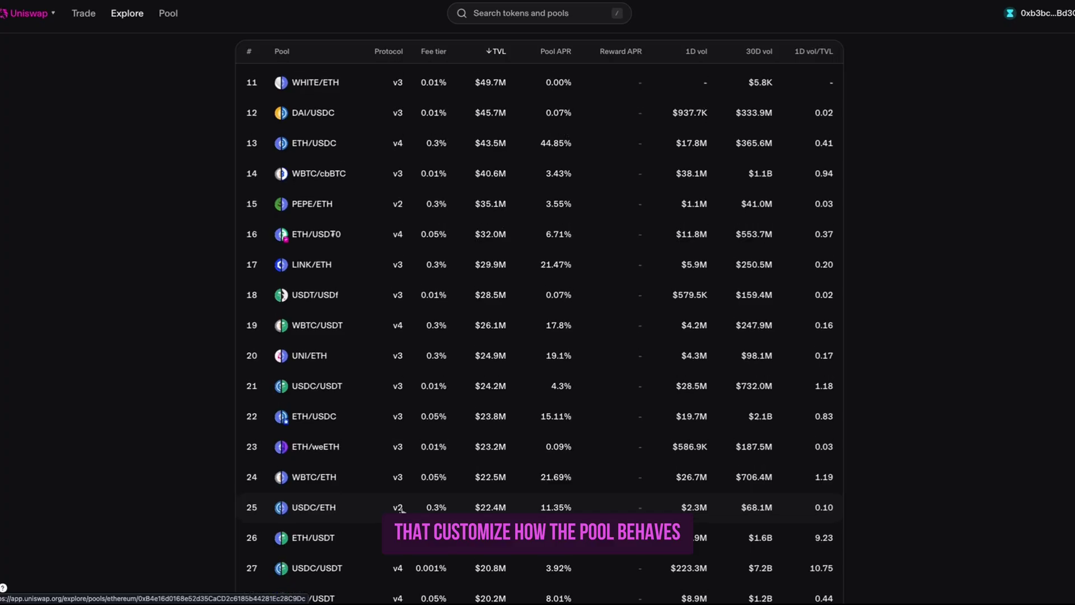
scroll(402, 510, "up", 1)
scroll(402, 510, "up", 6)
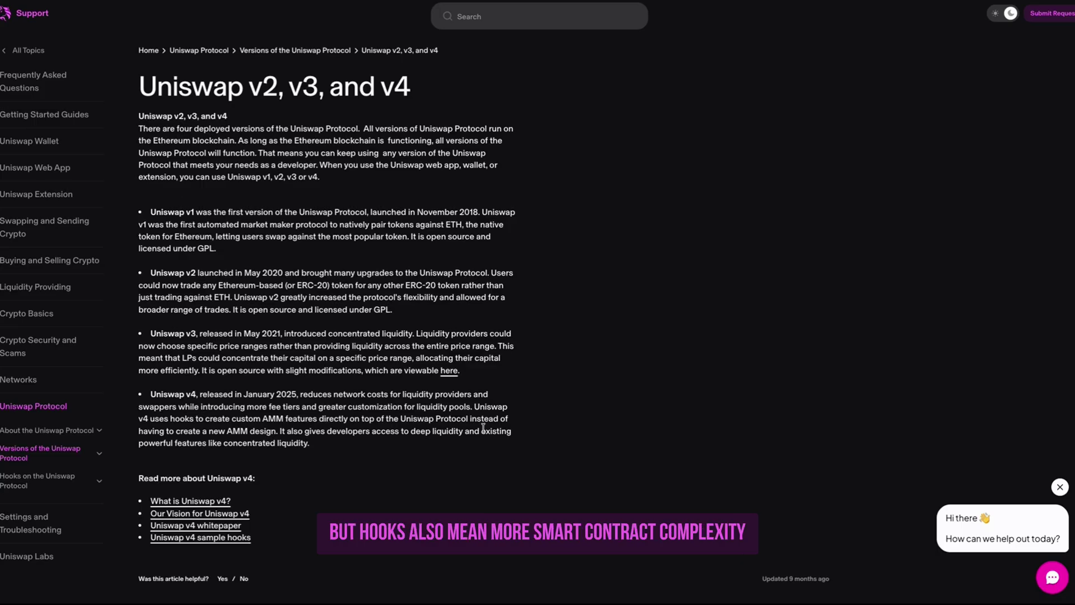
Scroll down and back up through the 'Uniswap v2, v3, and v4' support article
scroll(581, 462, "down", 1)
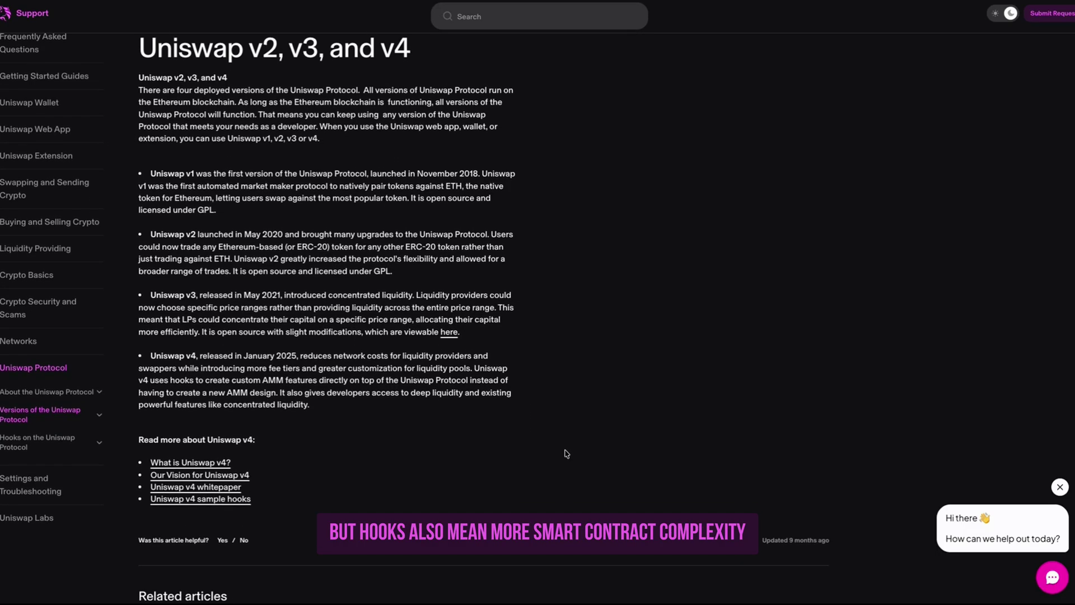
scroll(567, 453, "up", 1)
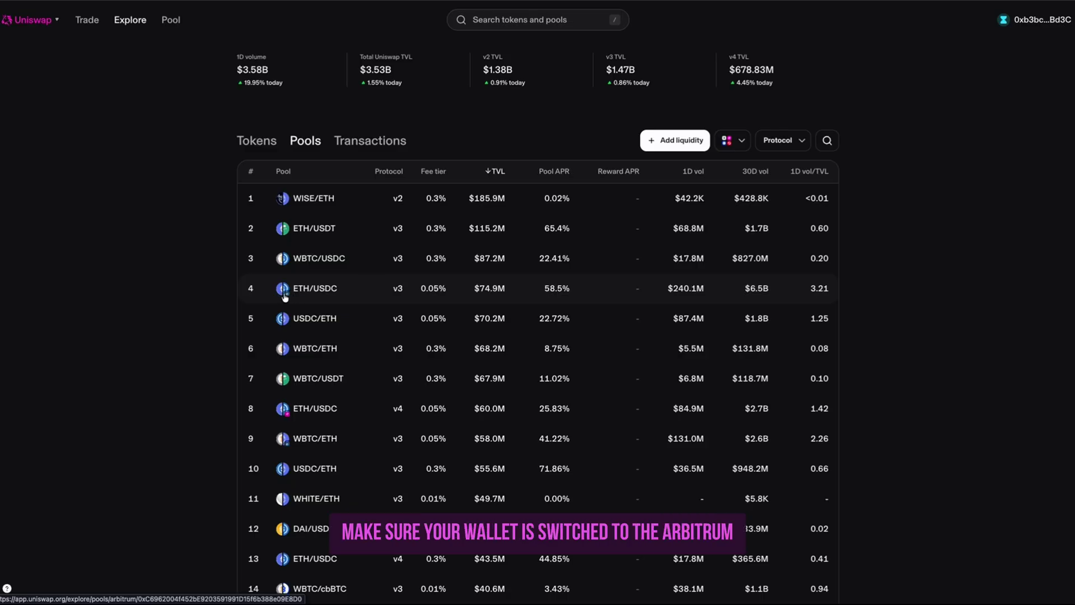
Check wallet balances, then set up a swap of the maximum ETH into Arbitrum ETH
left_click(1032, 21)
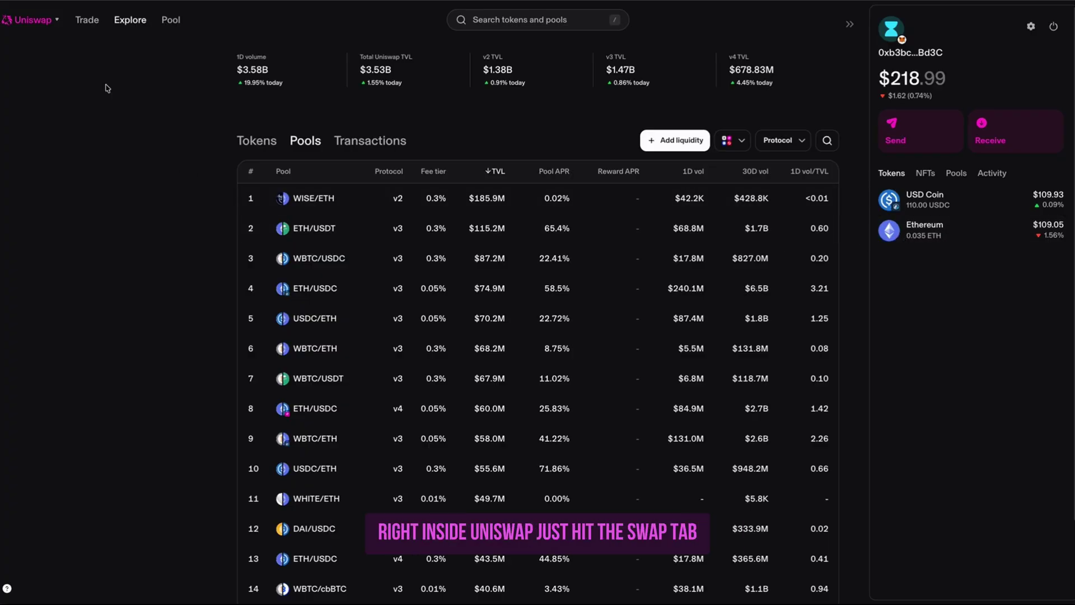
left_click(88, 22)
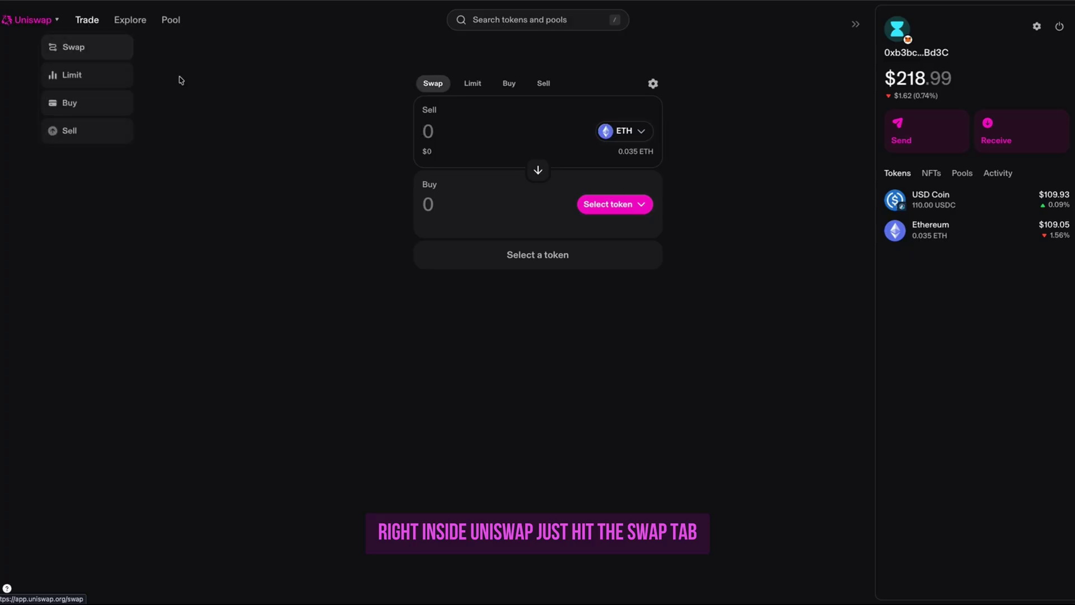
left_click(600, 210)
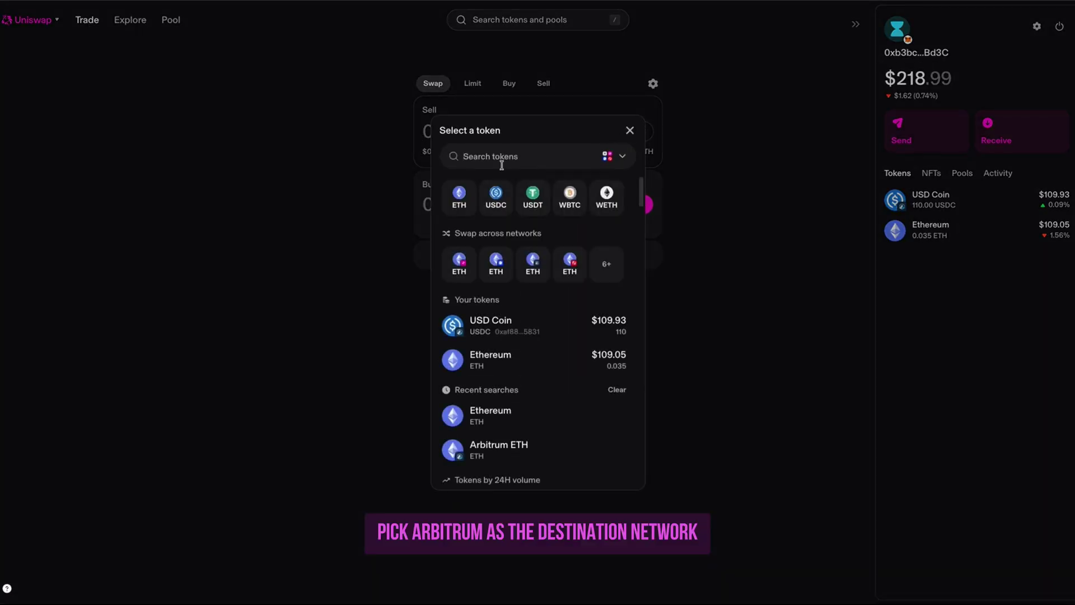
left_click(532, 264)
mouse_move(579, 125)
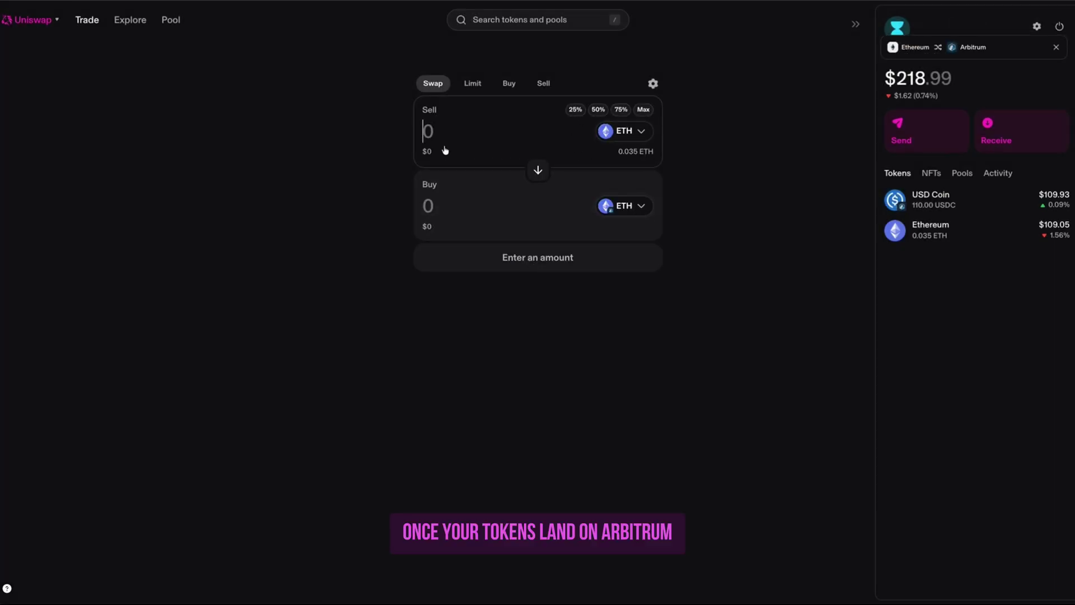
left_click(643, 110)
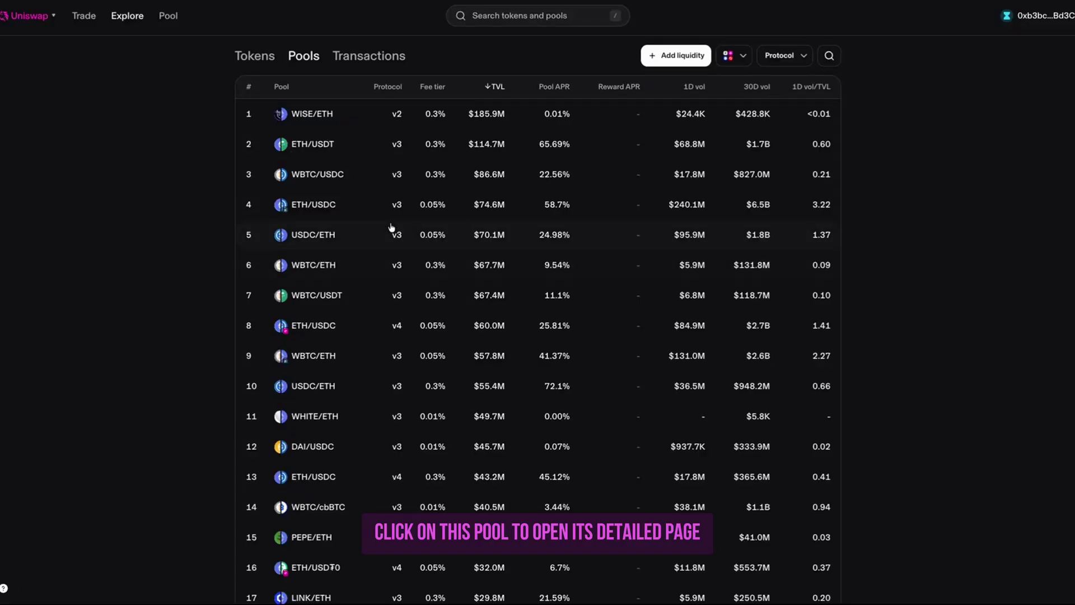
Review the ETH/USDC v3 0.05% pool's stats, then start adding liquidity to it
left_click(366, 208)
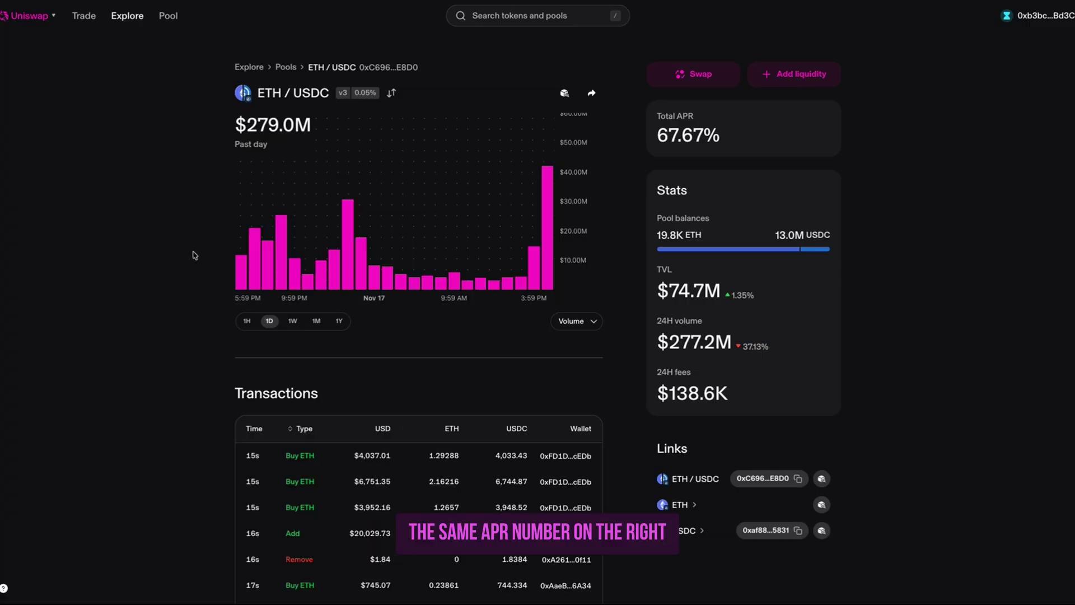
scroll(194, 255, "down", 1)
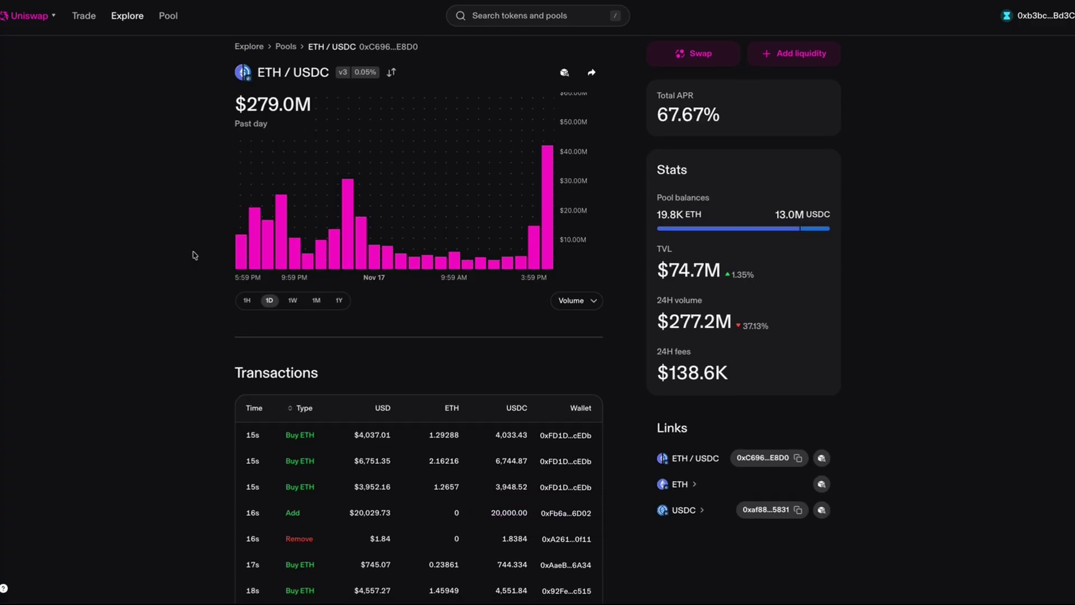
scroll(194, 255, "up", 1)
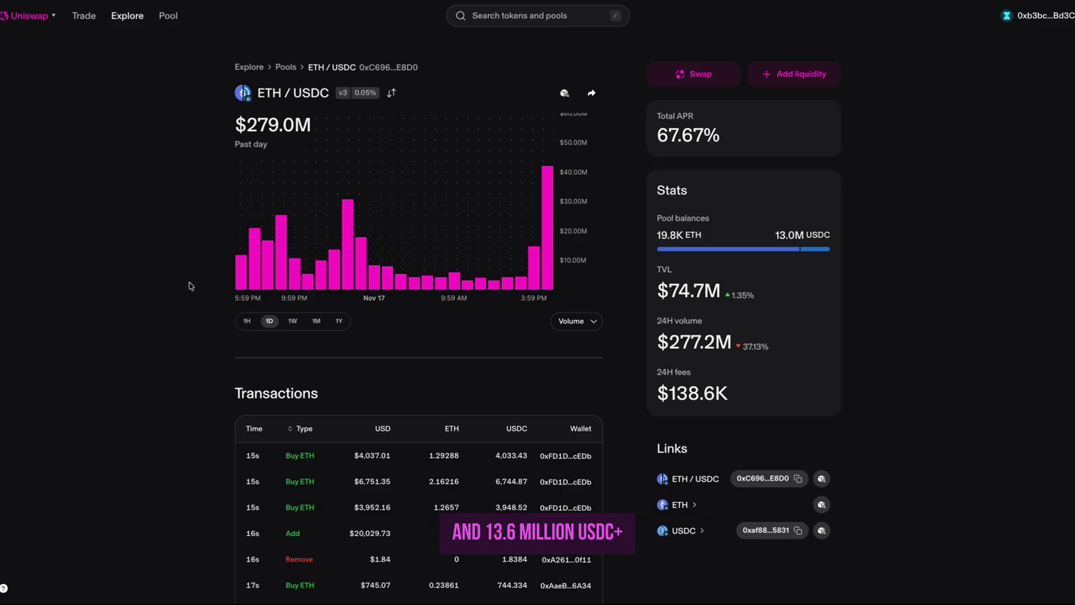
scroll(192, 285, "down", 1)
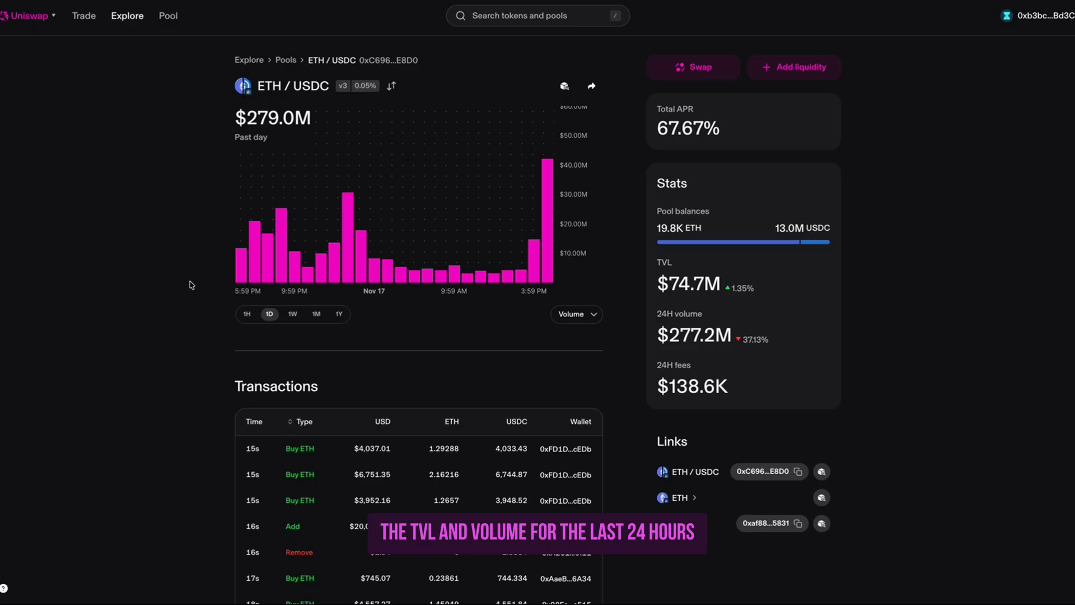
scroll(192, 285, "up", 1)
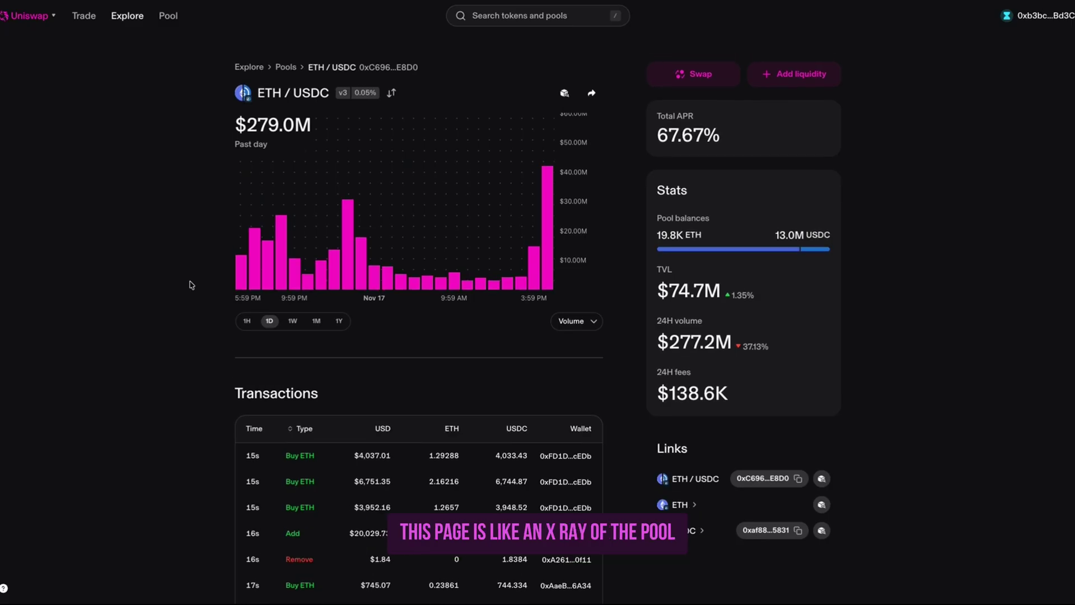
scroll(192, 285, "down", 3)
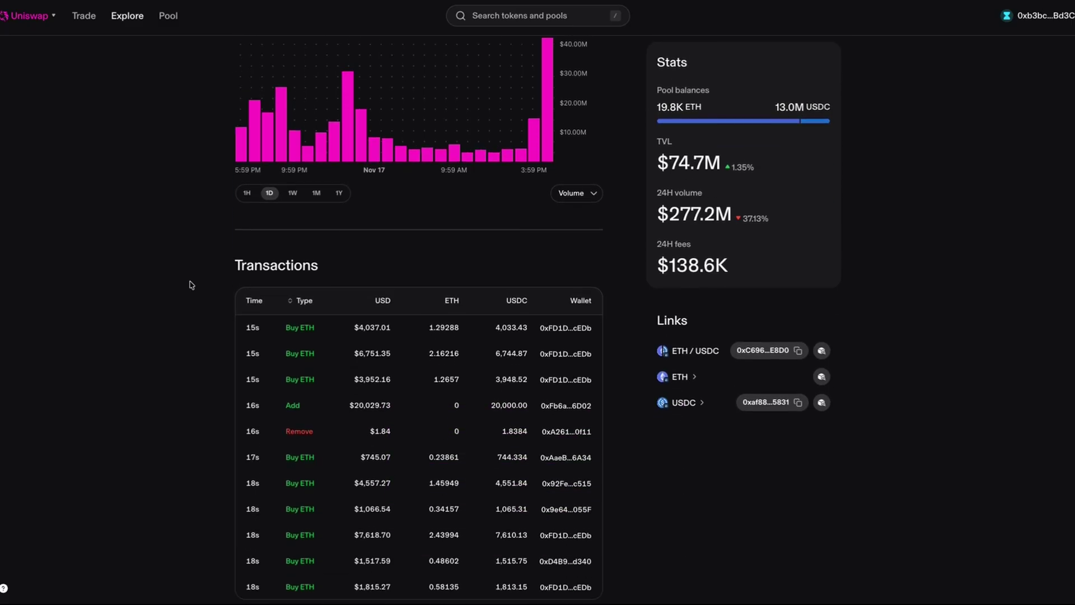
scroll(191, 285, "up", 3)
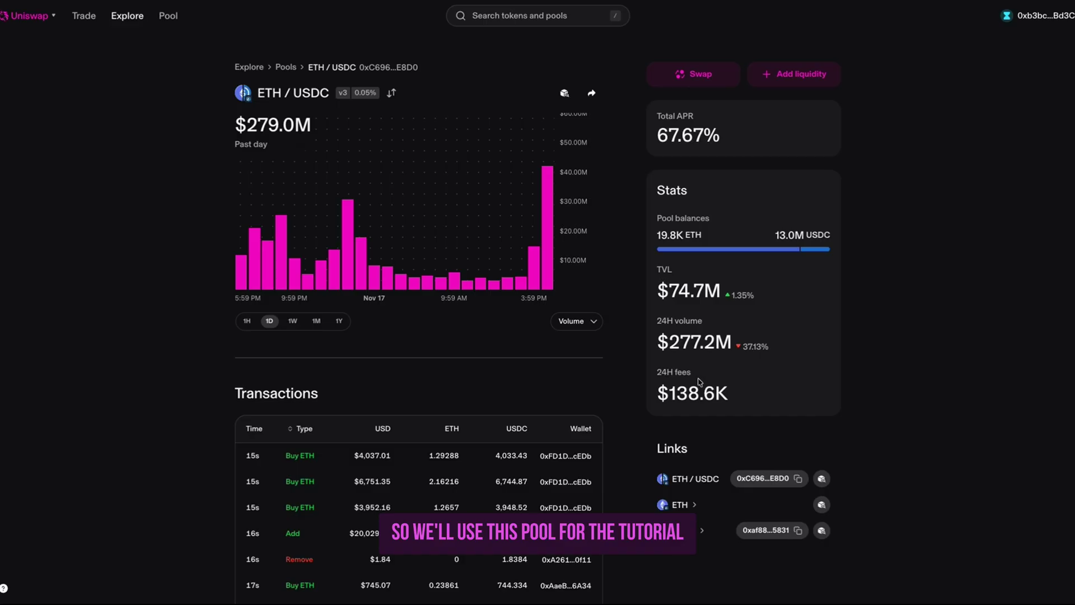
left_click(789, 75)
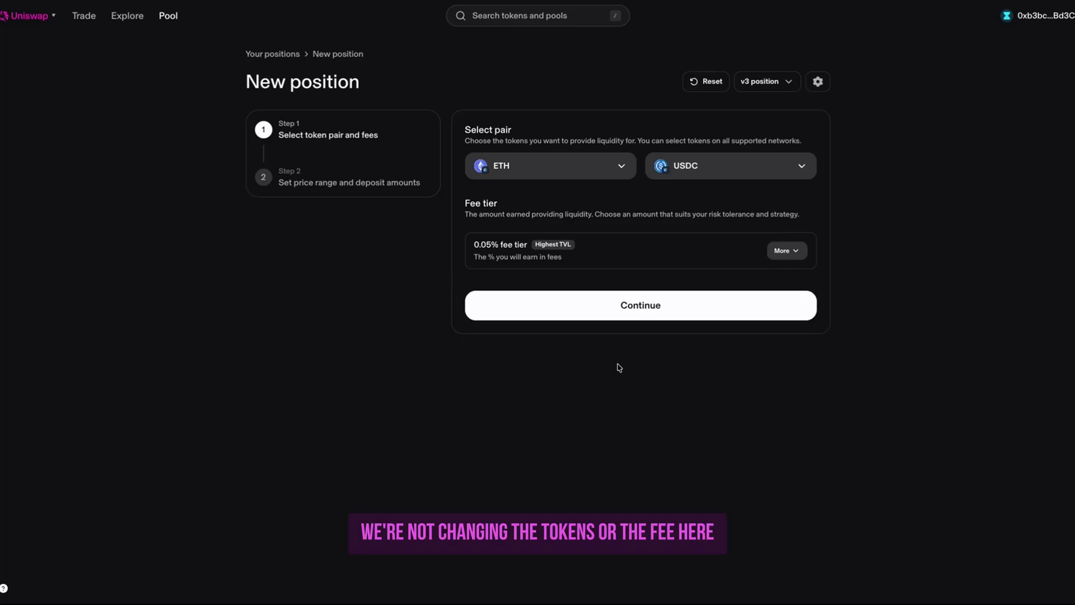
Confirm the ETH/USDC pair with the 0.05% fee tier and advance to Step 2 (price range)
left_click(616, 312)
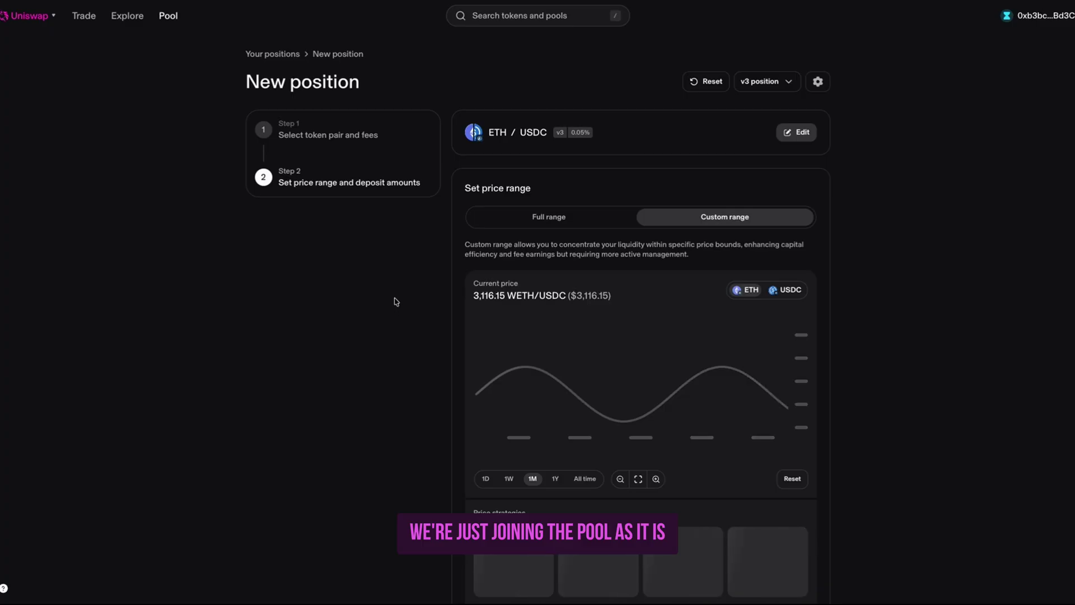
scroll(376, 298, "down", 1)
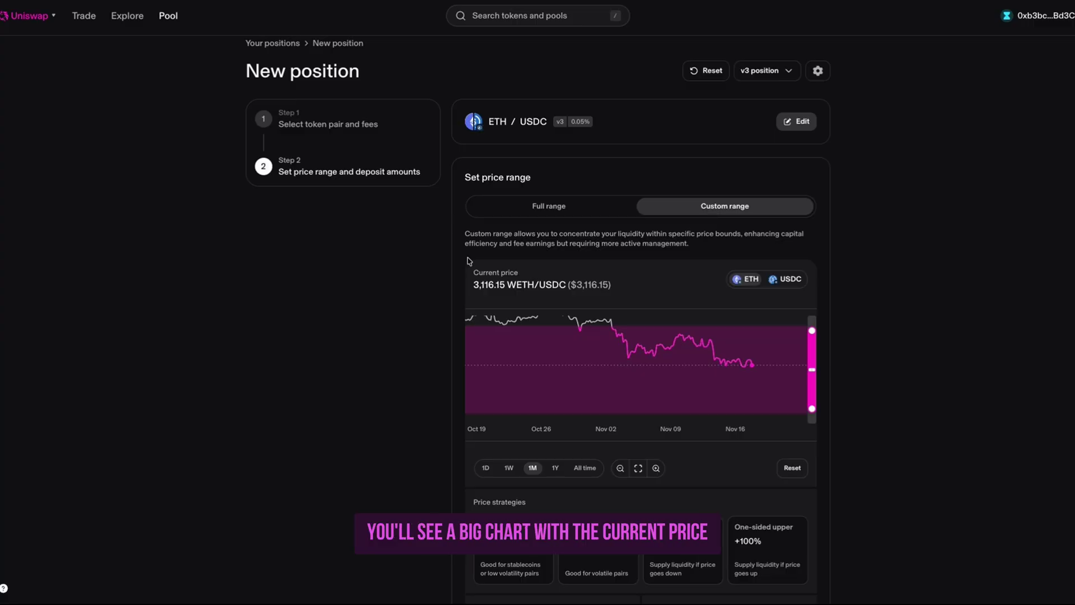
scroll(471, 259, "down", 2)
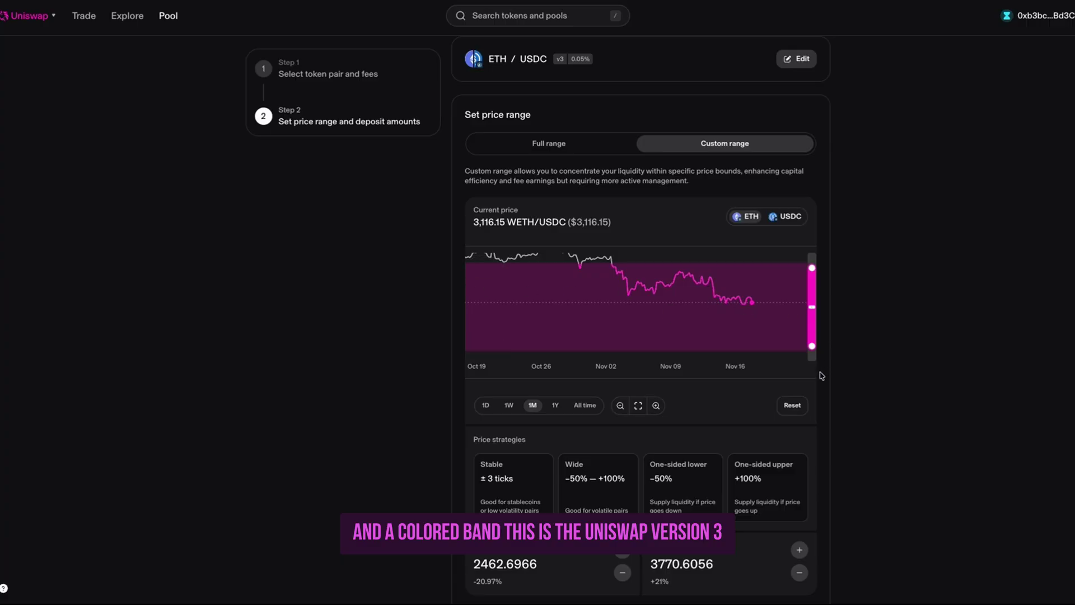
scroll(840, 393, "down", 1)
scroll(840, 394, "down", 1)
scroll(840, 393, "up", 1)
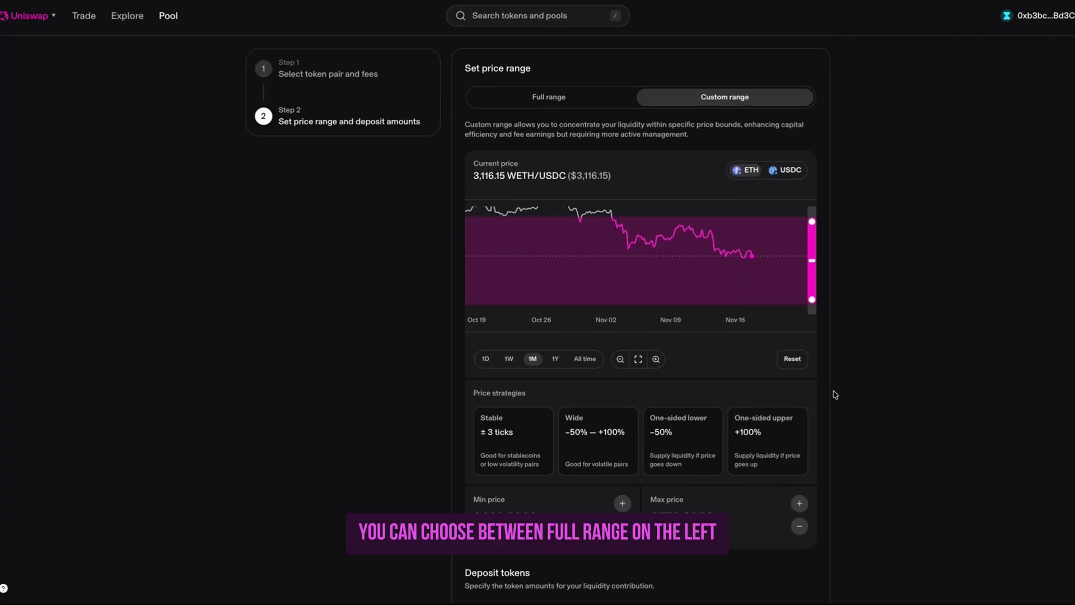
left_click(548, 98)
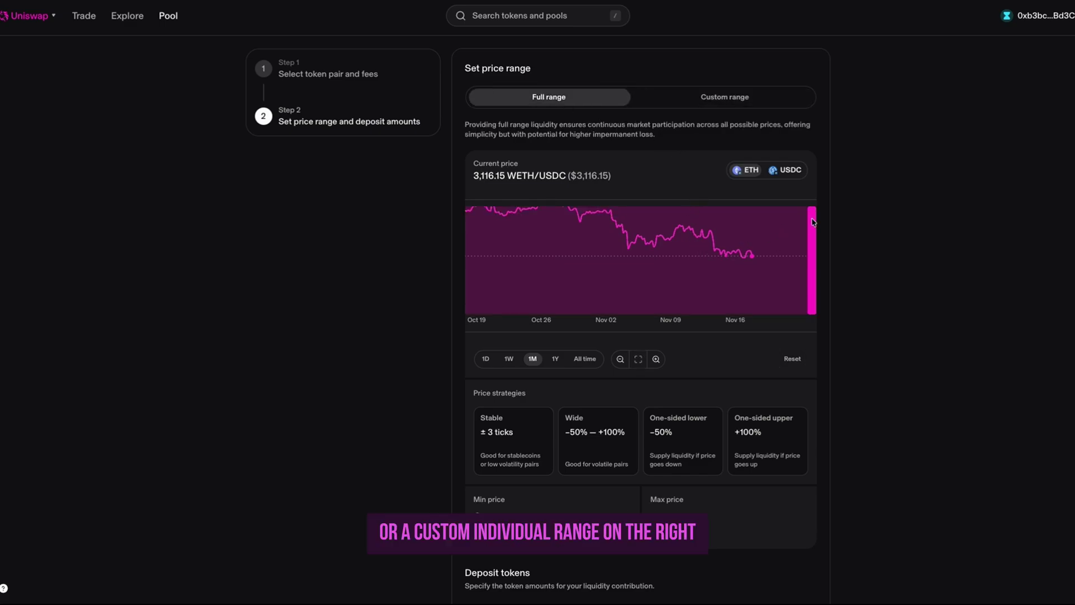
left_click(728, 101)
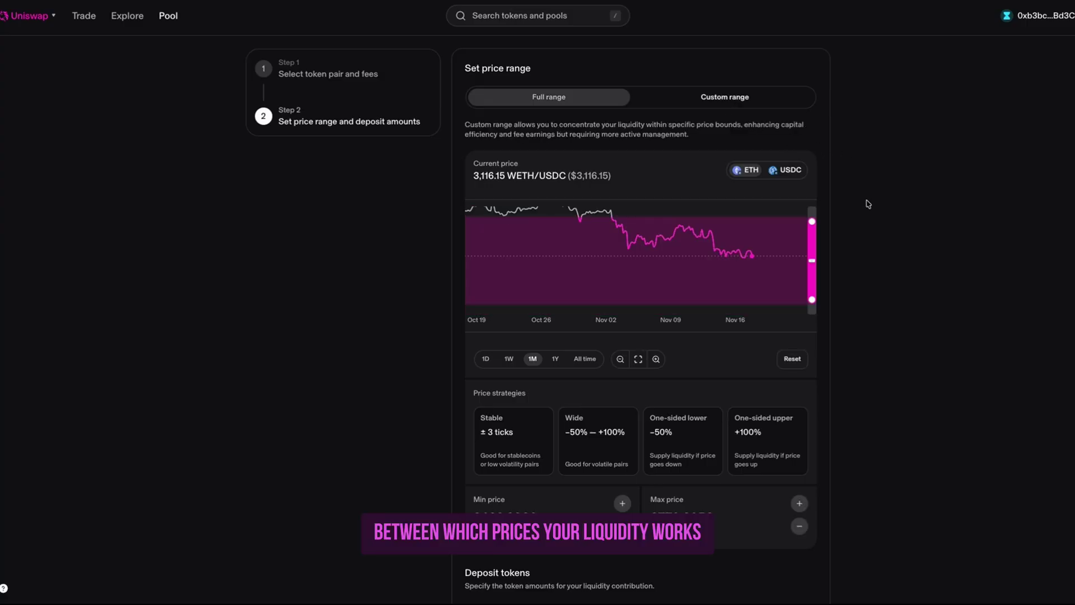
mouse_move(810, 222)
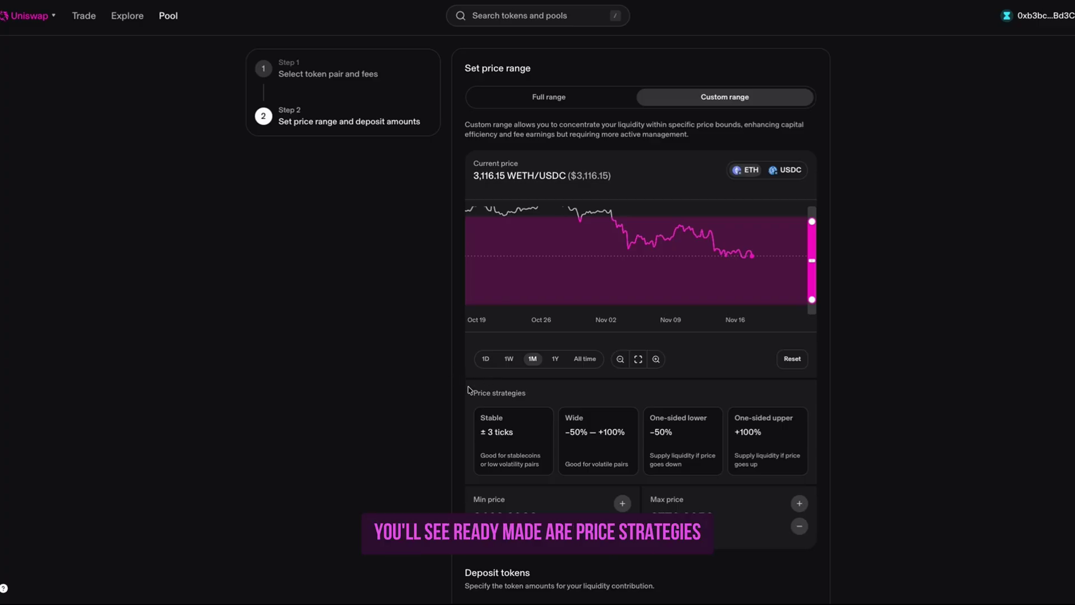
Try the Wide −50% to +100% strategy, then reset the range to 2462.6966–3770.6056
scroll(471, 390, "down", 1)
scroll(453, 383, "down", 1)
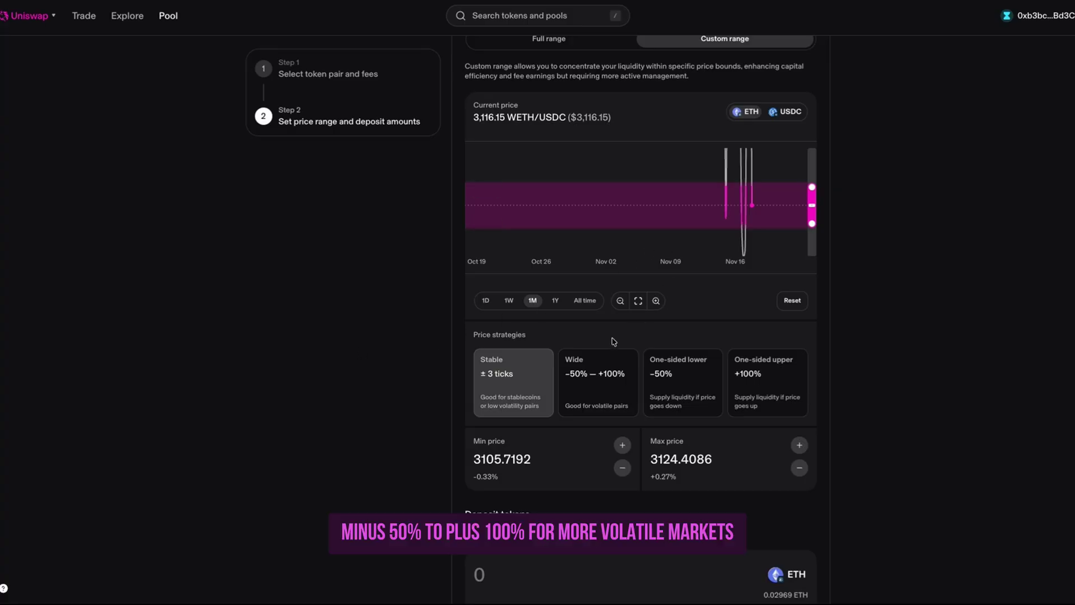
left_click(577, 406)
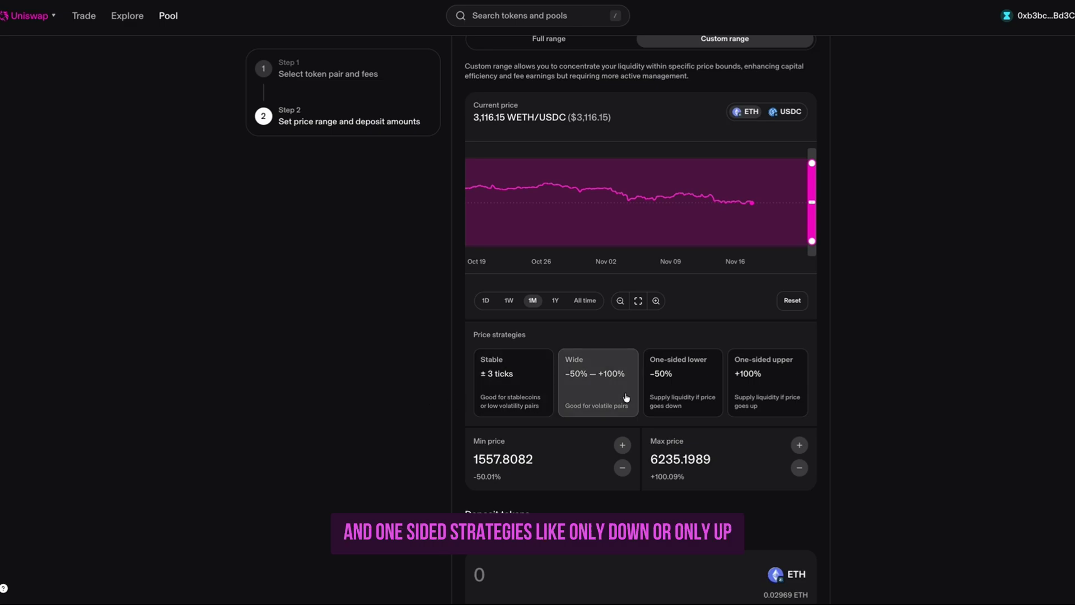
left_click(791, 302)
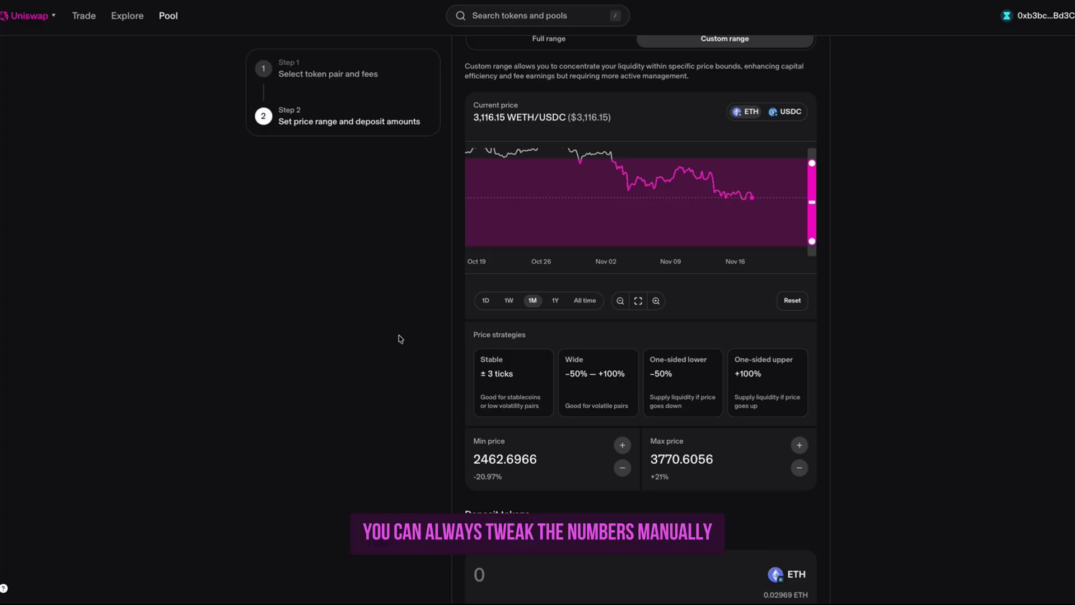
scroll(400, 339, "down", 2)
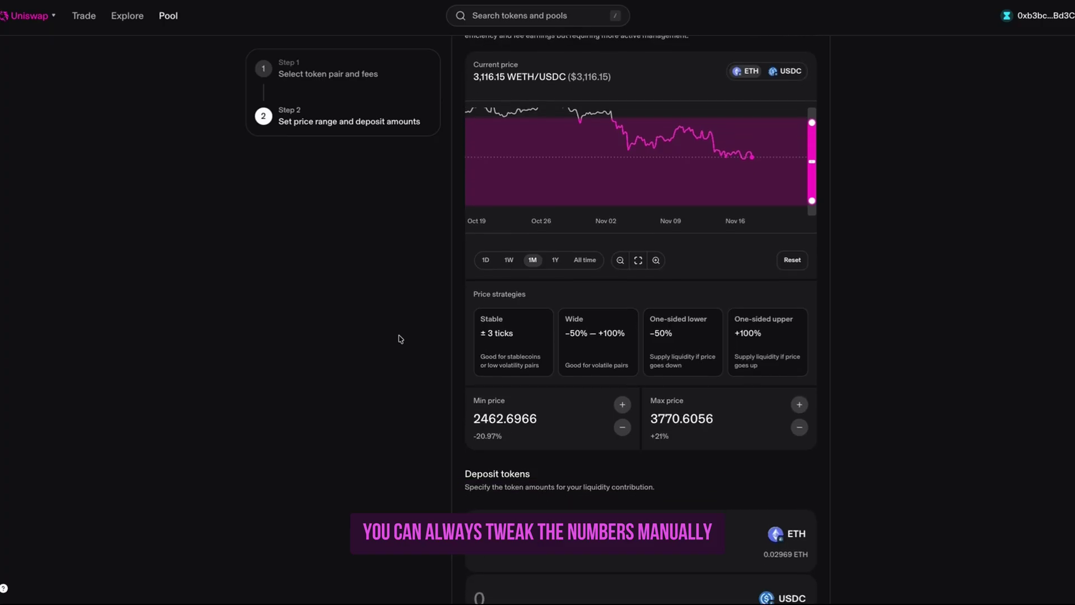
scroll(400, 338, "down", 1)
scroll(400, 339, "up", 2)
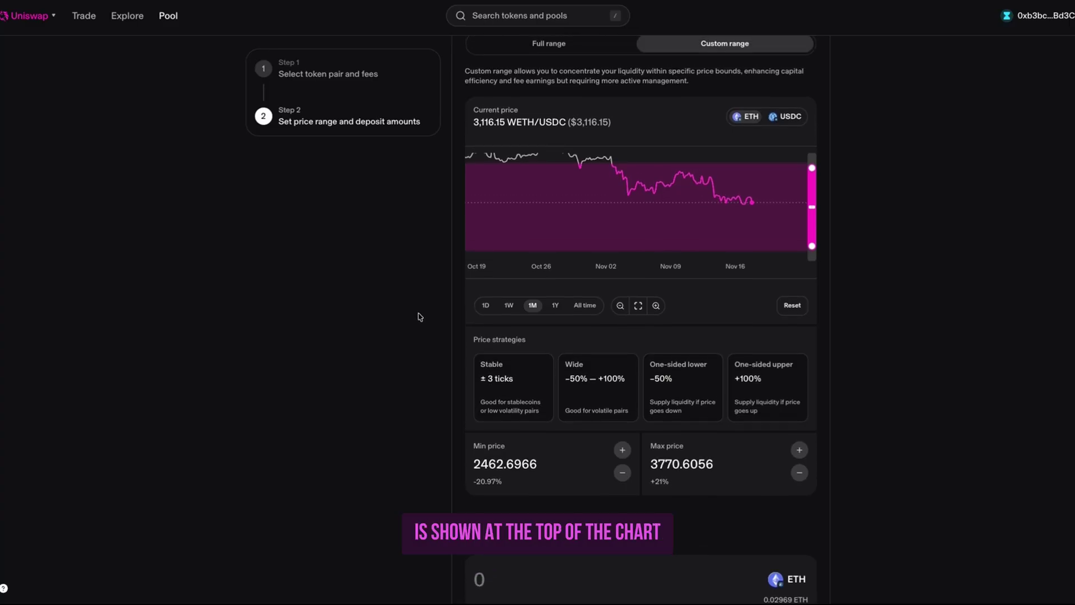
scroll(420, 311, "up", 1)
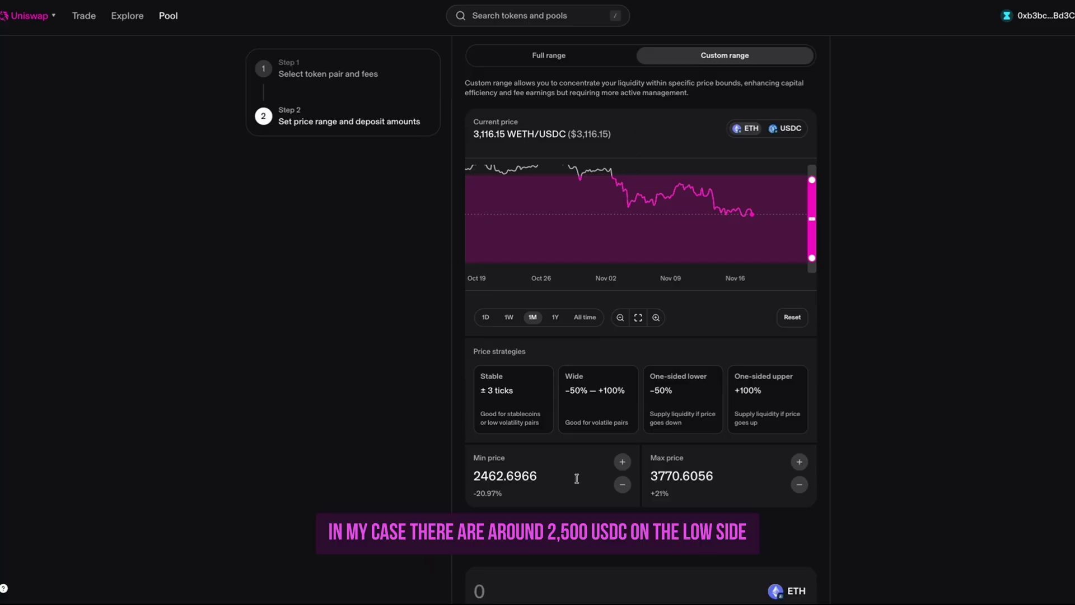
scroll(539, 501, "down", 1)
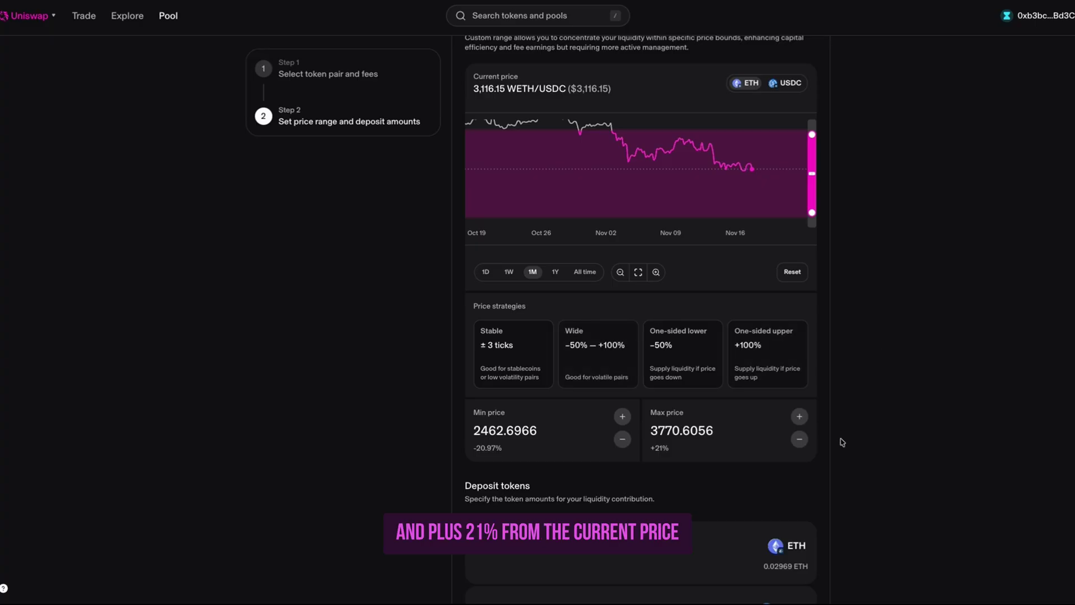
scroll(843, 442, "down", 1)
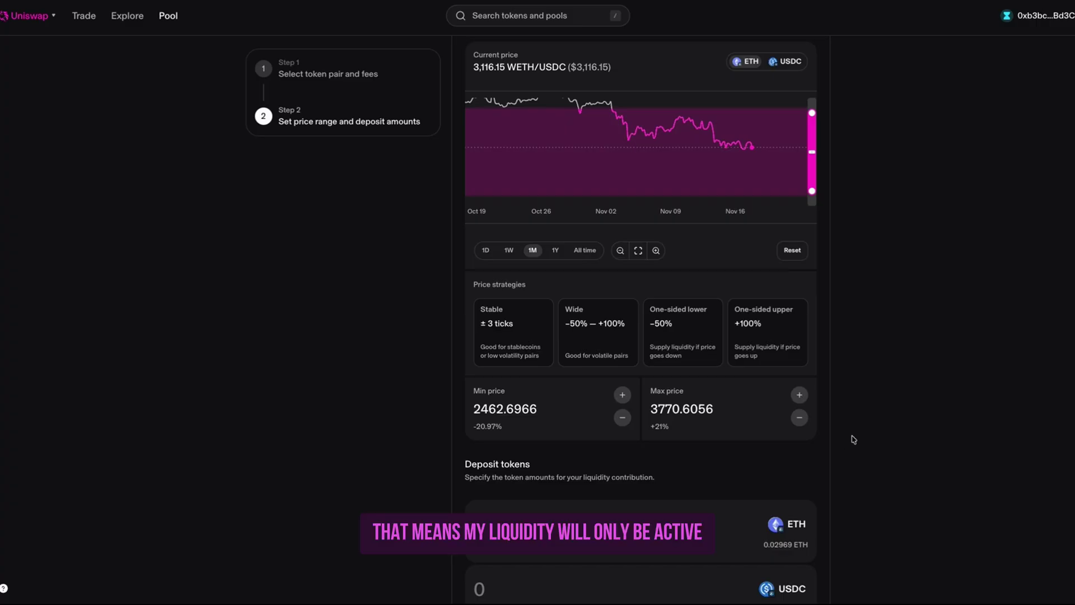
scroll(853, 440, "down", 2)
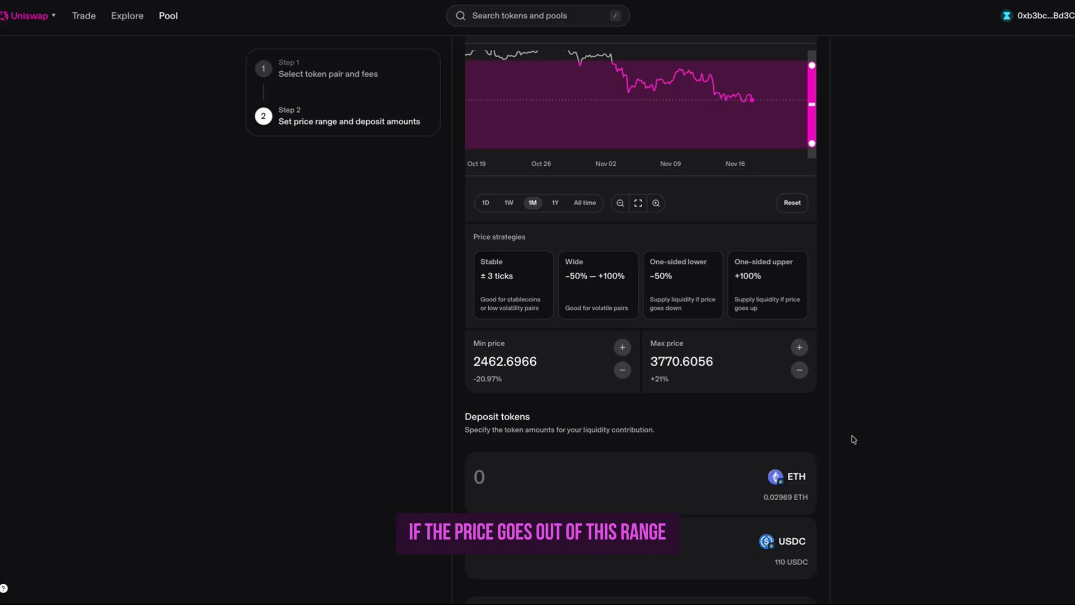
scroll(854, 440, "down", 1)
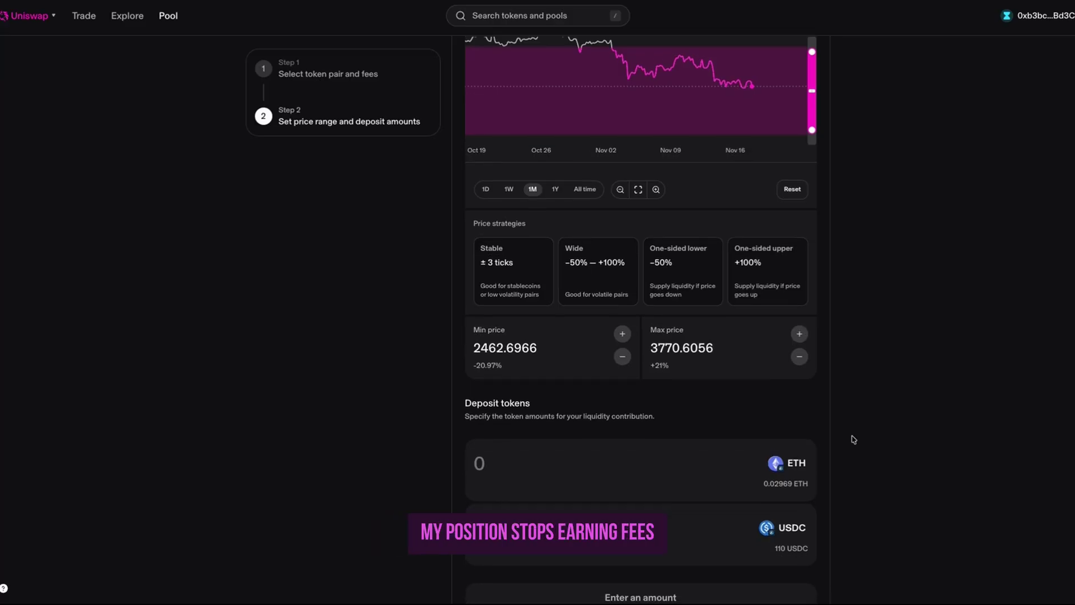
scroll(853, 439, "down", 1)
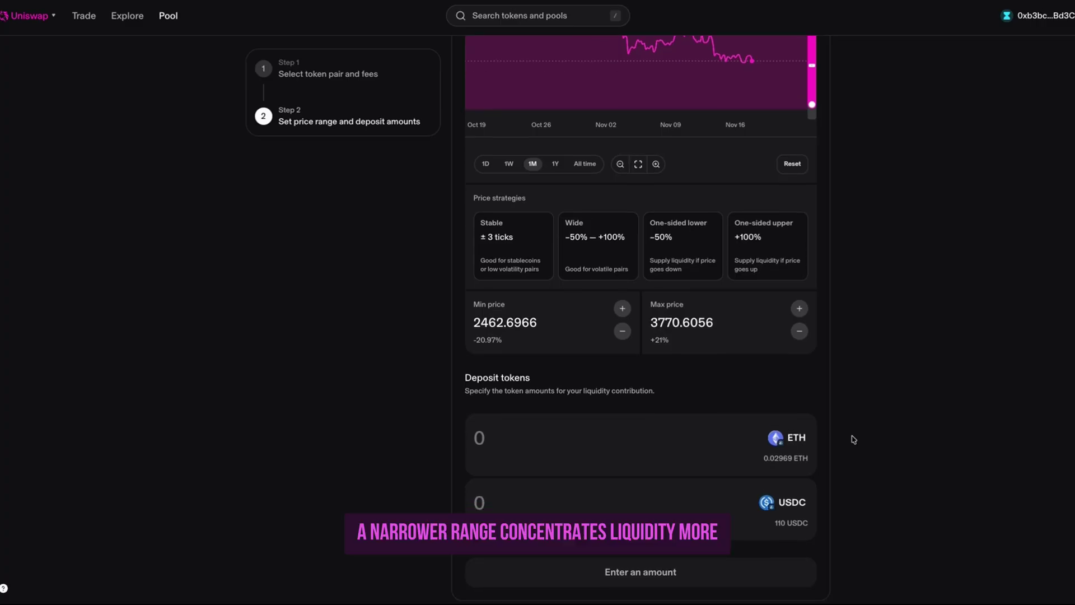
scroll(858, 450, "down", 1)
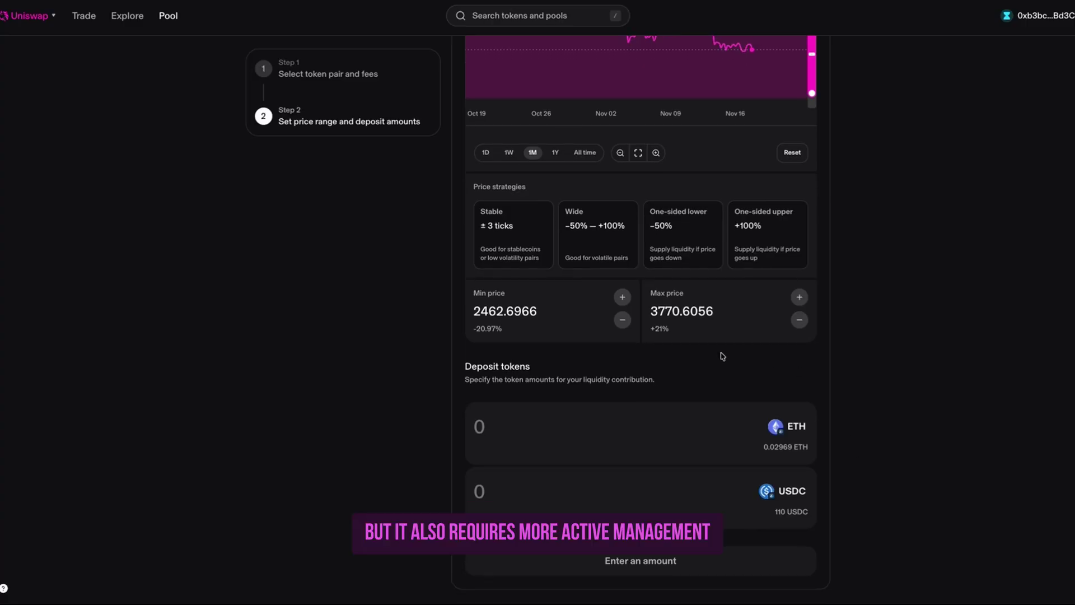
scroll(419, 345, "up", 1)
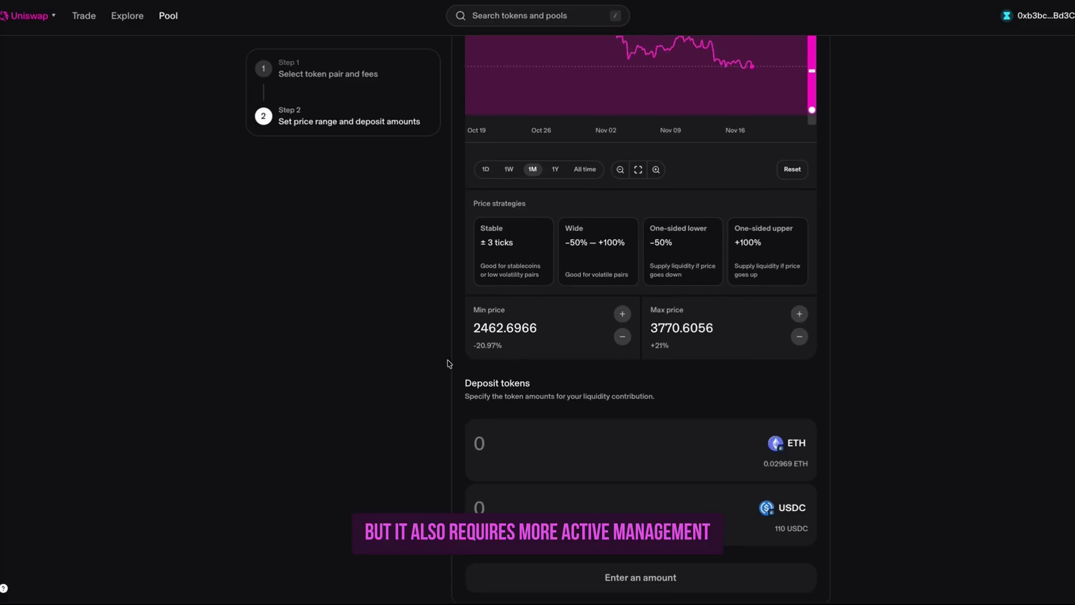
scroll(448, 363, "up", 1)
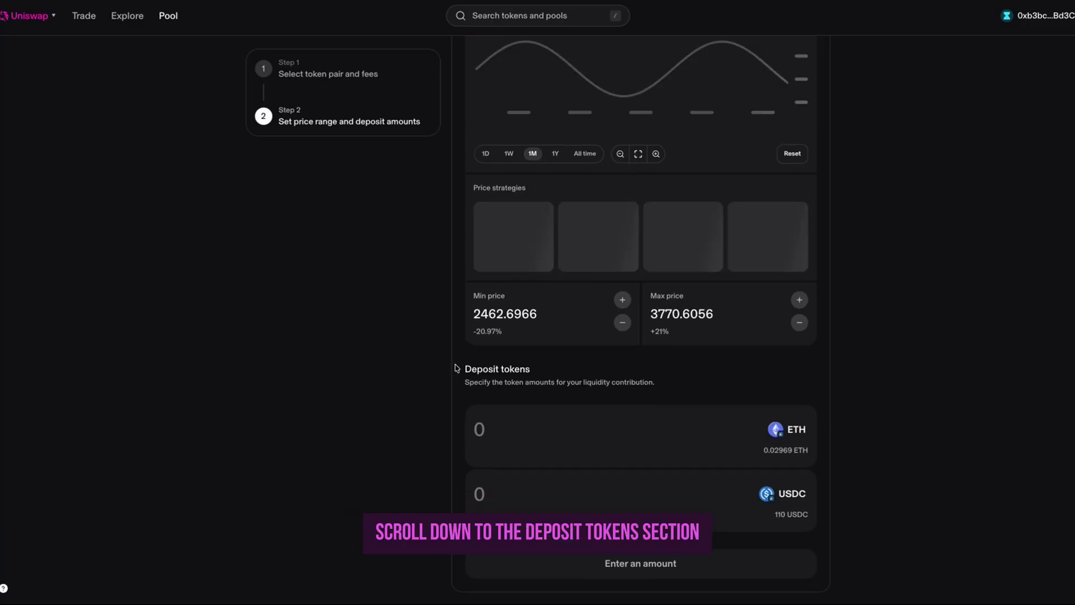
scroll(457, 367, "down", 1)
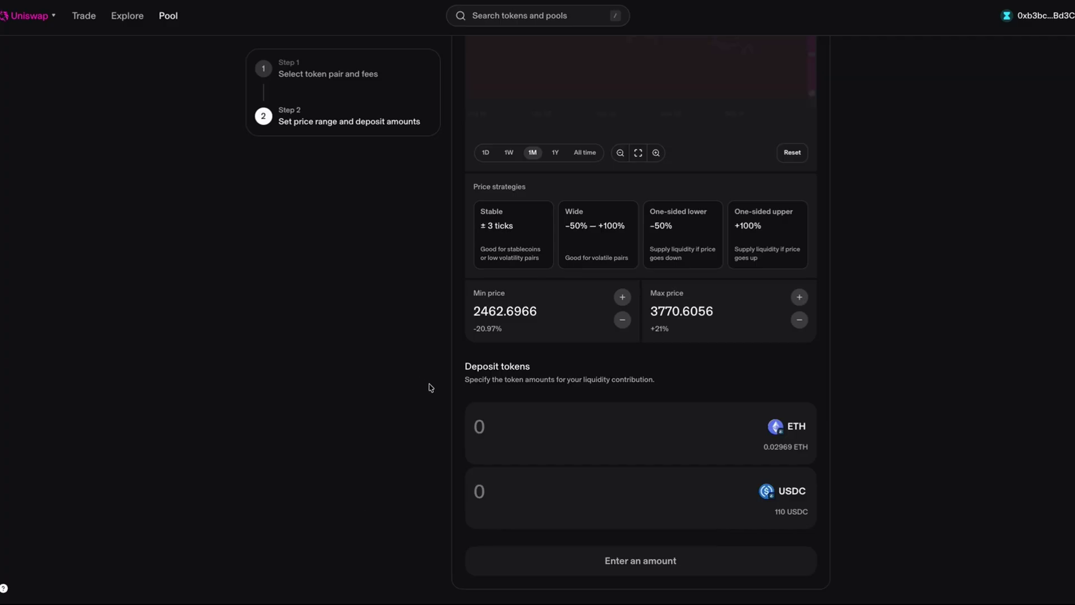
Deposit 75% of the ETH balance (0.022267466924280732 ETH, 79.536407 USDC) and review the position
left_click(512, 428)
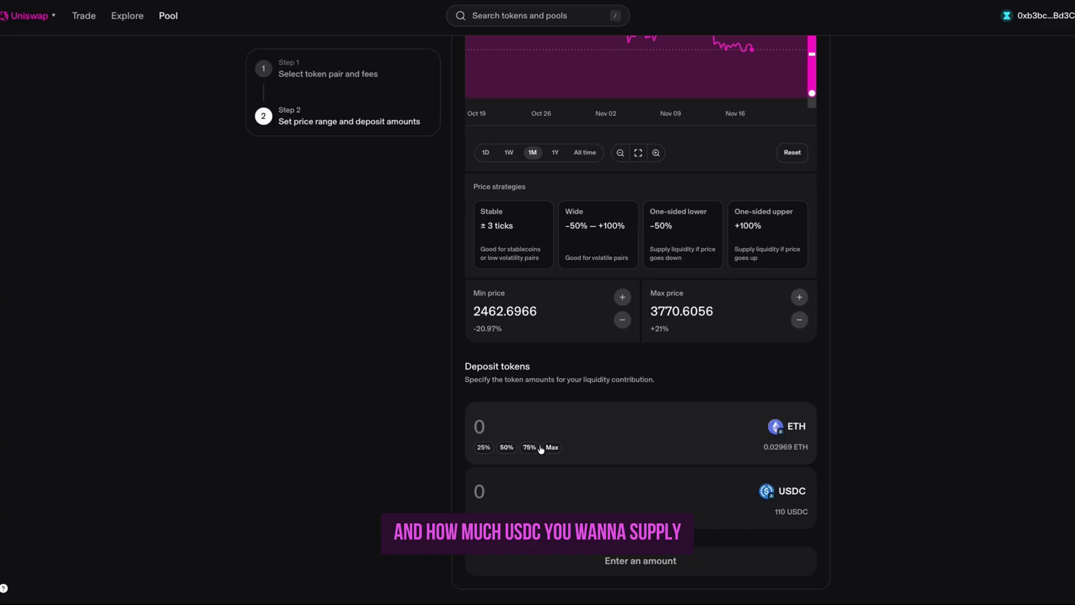
left_click(538, 447)
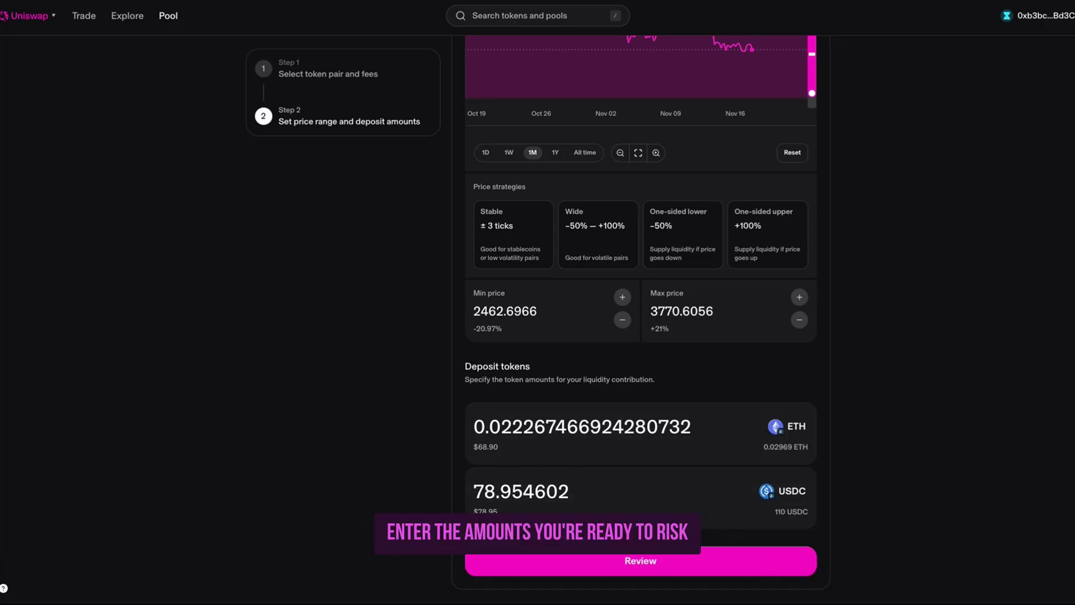
left_click(681, 561)
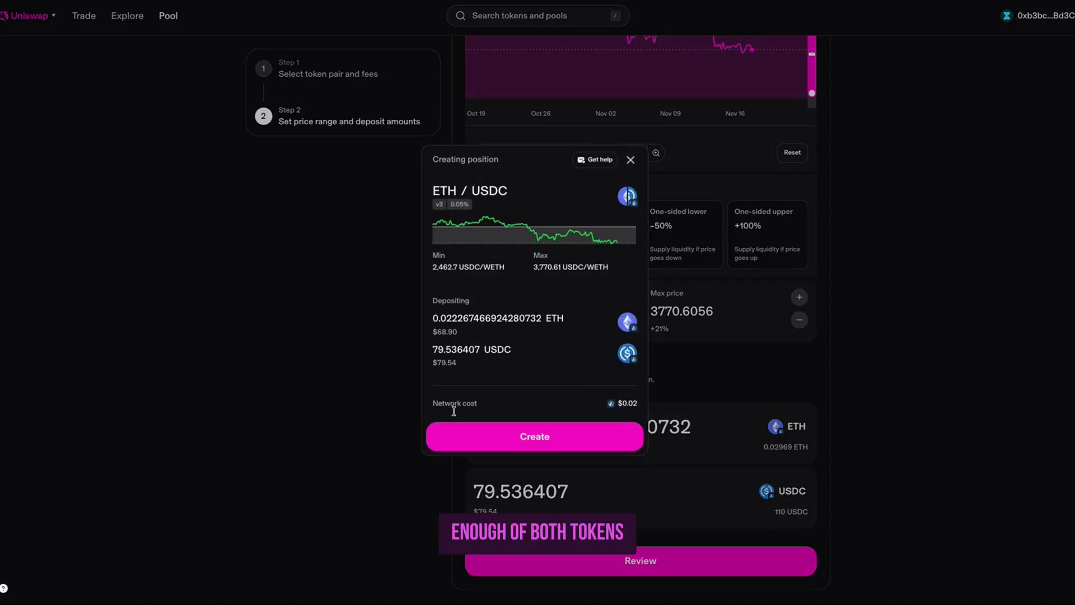
Create the position, approving the USDC spending cap and confirming the transaction in MetaMask
left_click(515, 439)
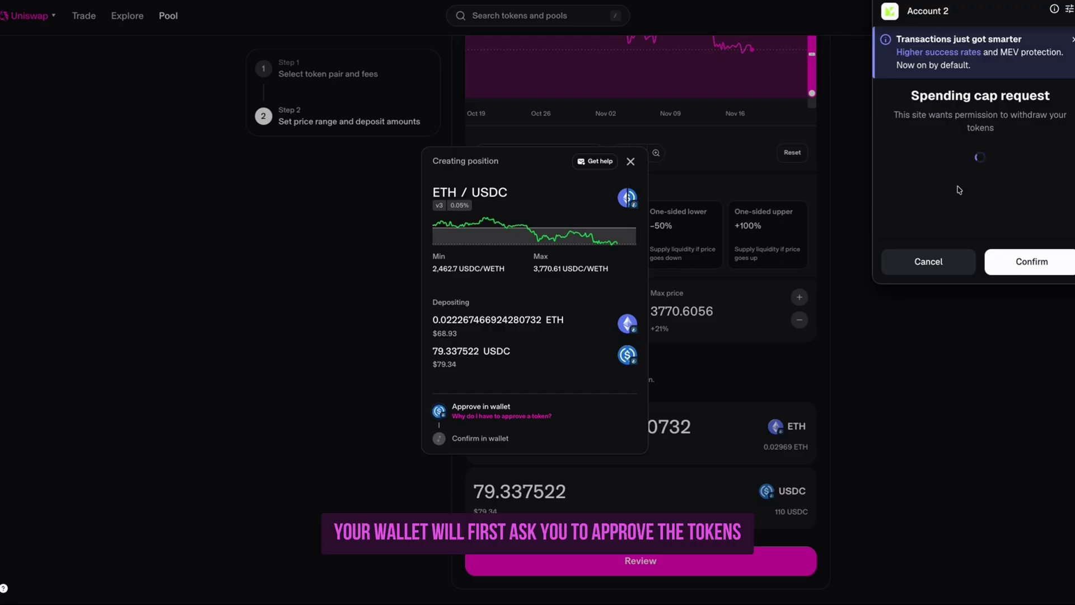
scroll(966, 188, "down", 3)
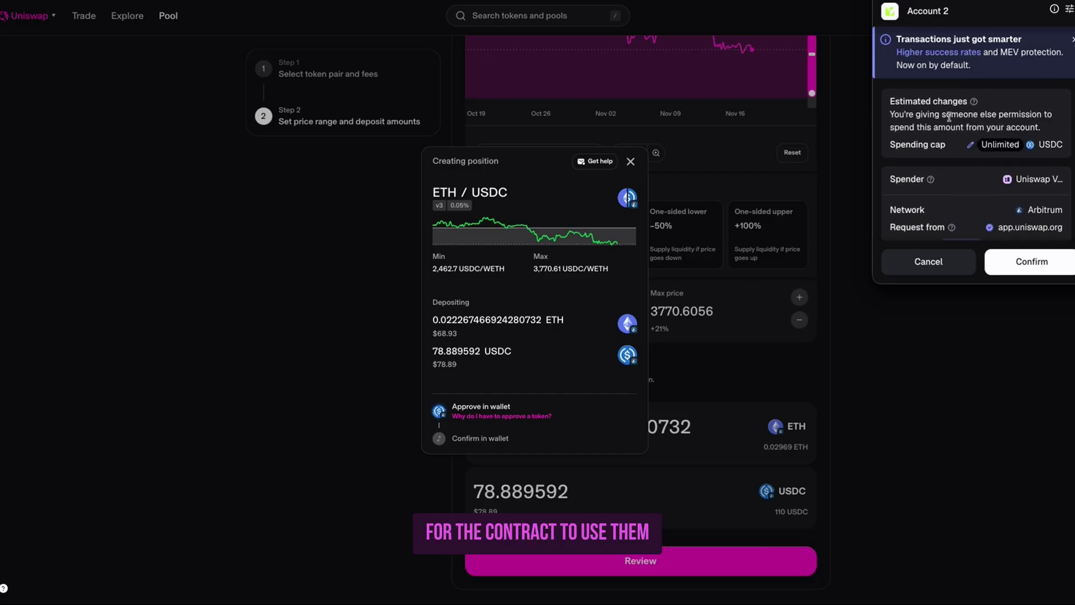
scroll(971, 120, "down", 3)
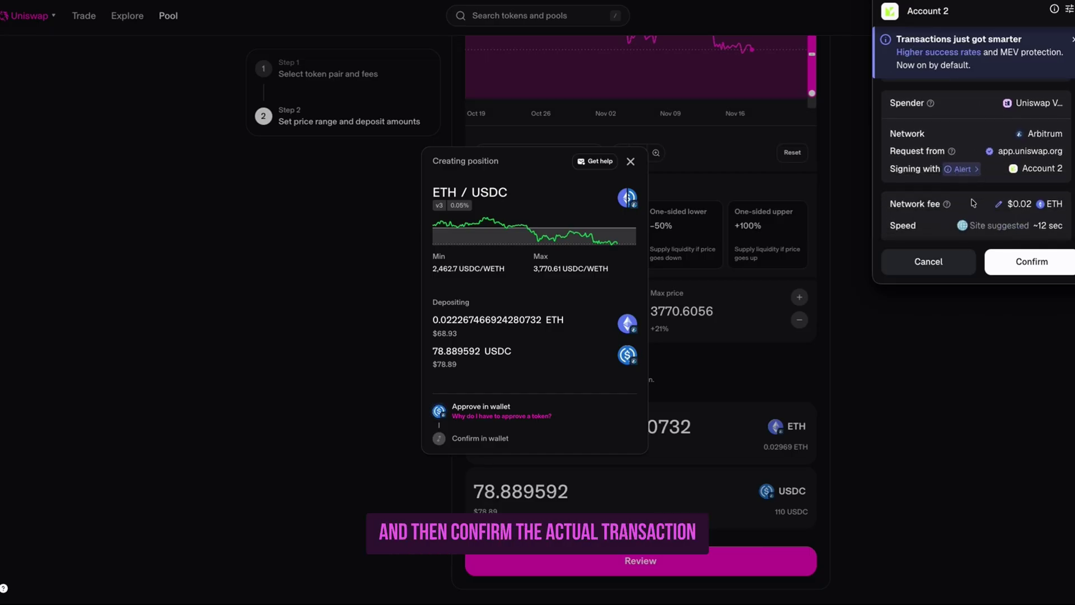
left_click(1026, 262)
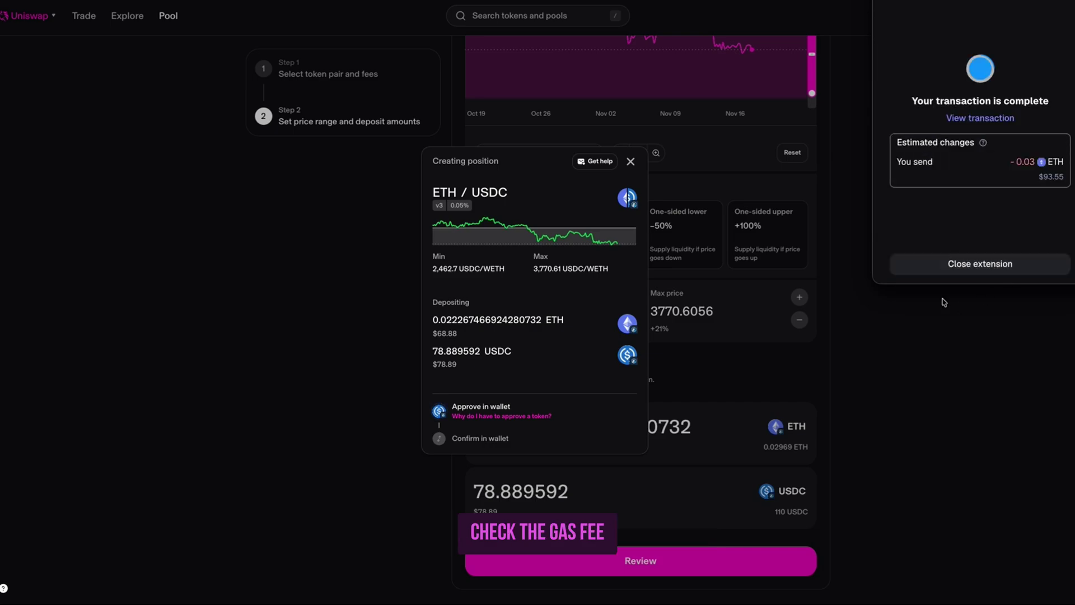
left_click(934, 265)
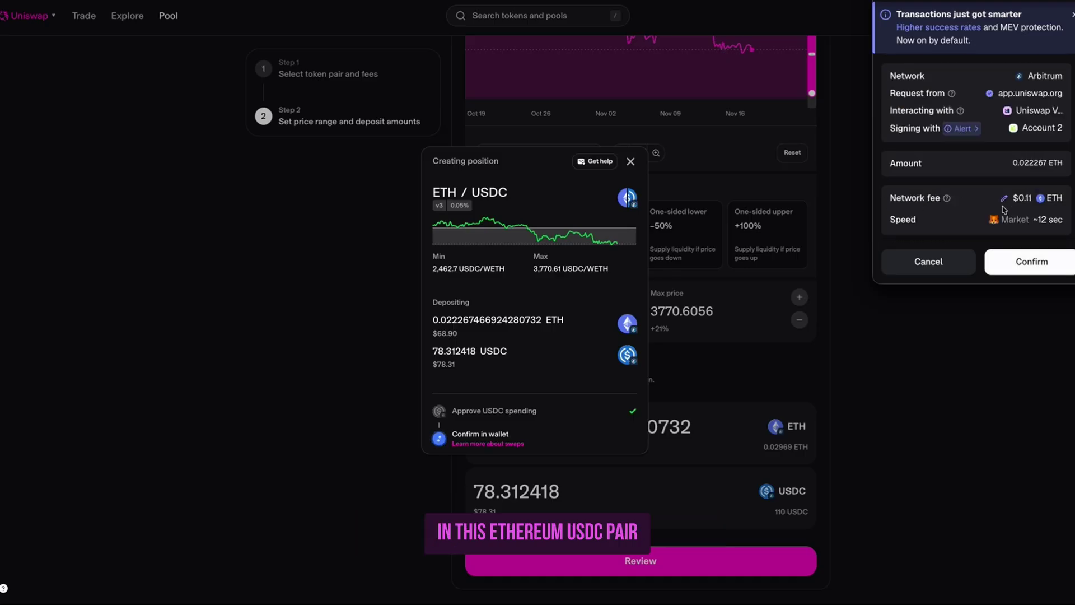
left_click(1023, 254)
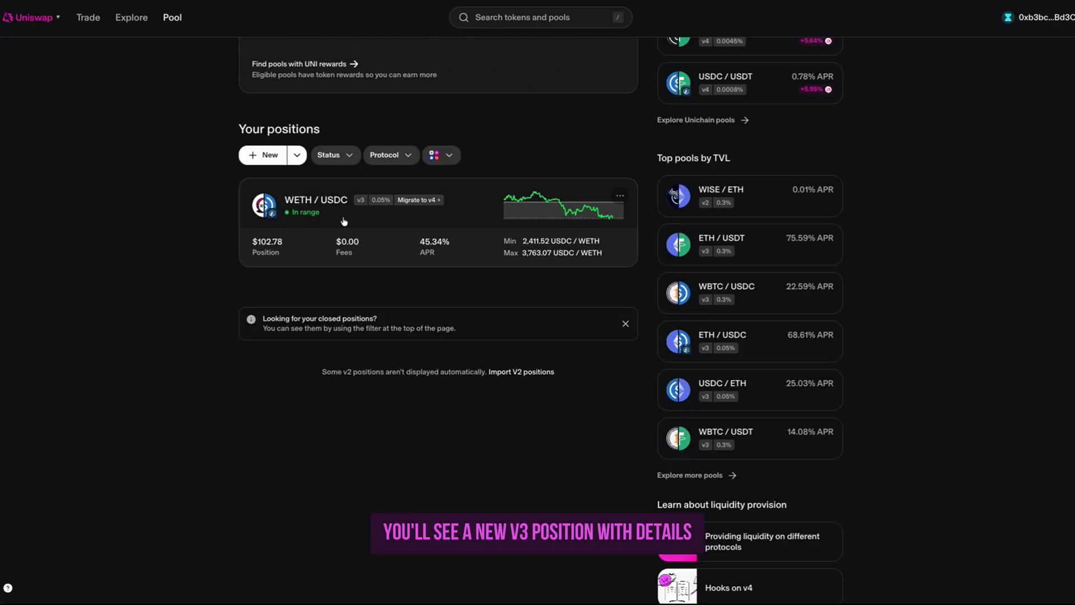
Open the in-range WETH/USDC v3 0.05% position's detail page showing its $102.66 value
left_click_drag(238, 129, 328, 131)
left_click(330, 132)
scroll(278, 257, "up", 1)
left_click(274, 265)
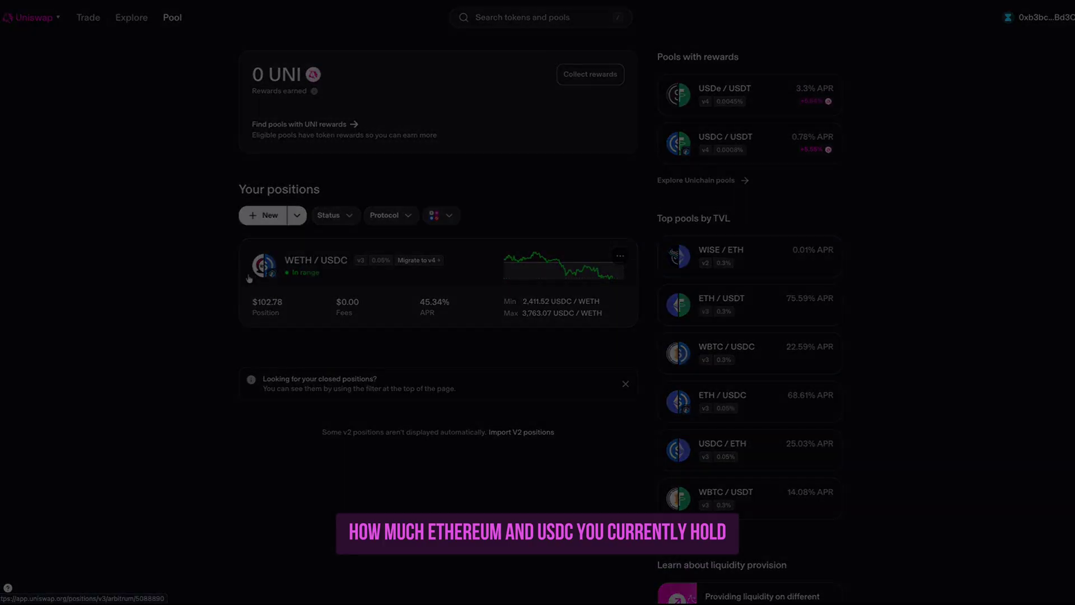